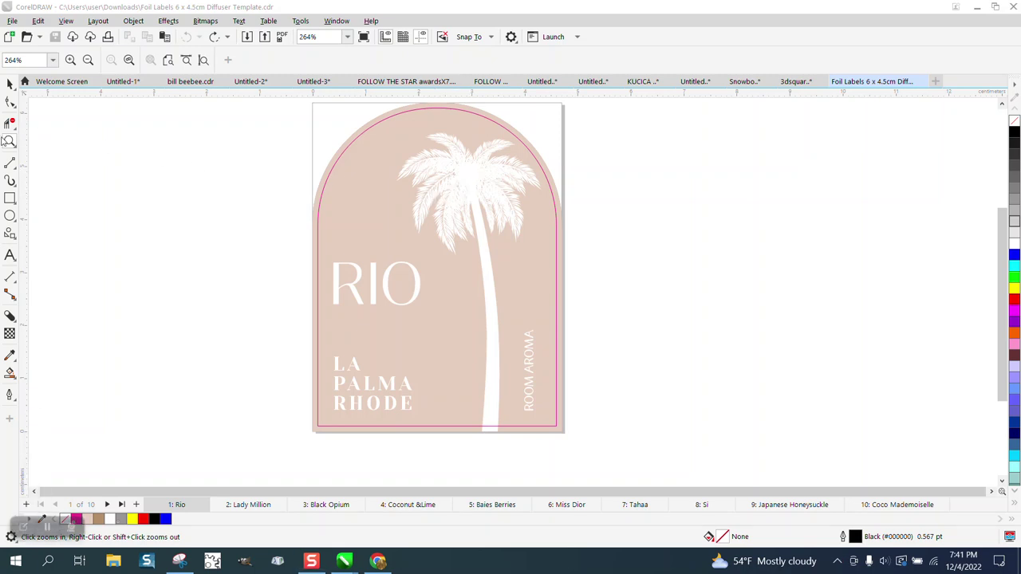
Draw a large rectangle around the RIO label and fill it yellow.
left_click_drag(365, 150, 611, 281)
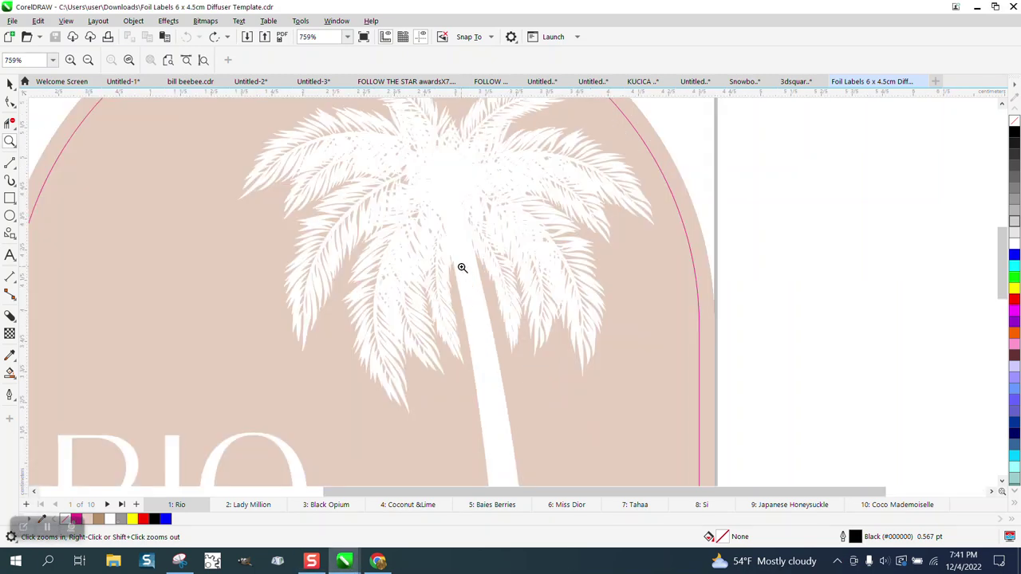
scroll(446, 247, "down", 6)
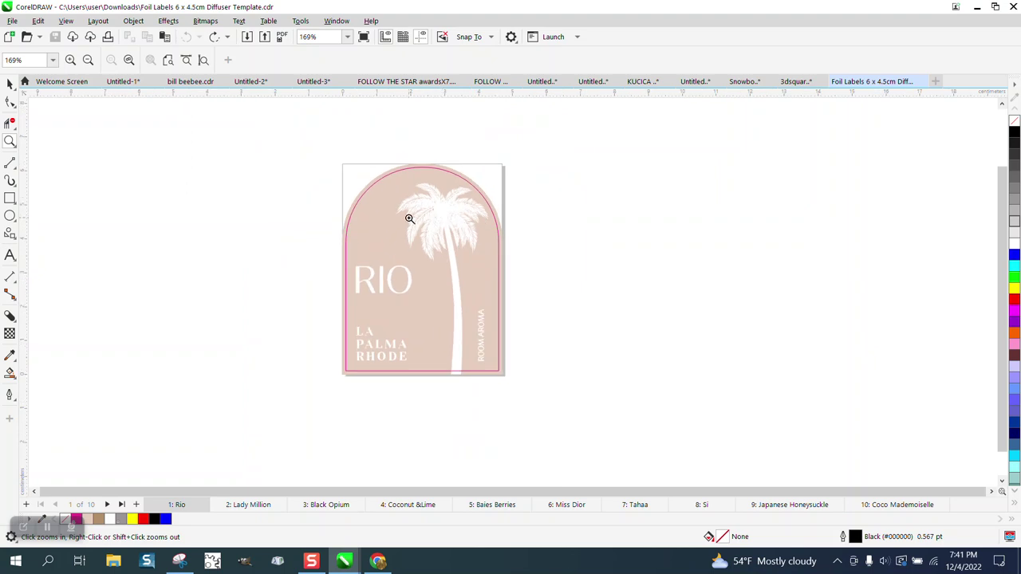
left_click(10, 198)
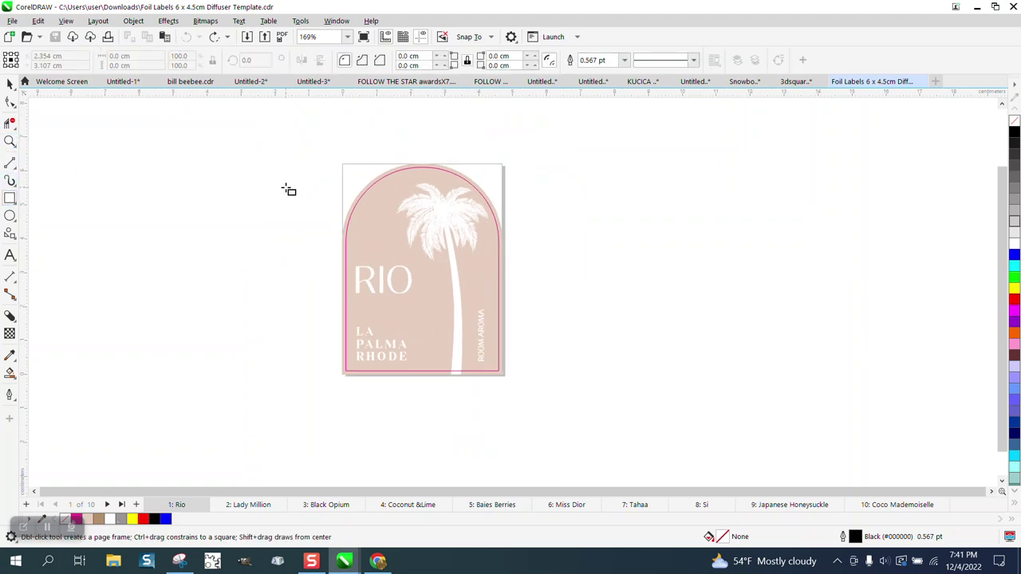
left_click_drag(324, 153, 928, 393)
left_click(10, 84)
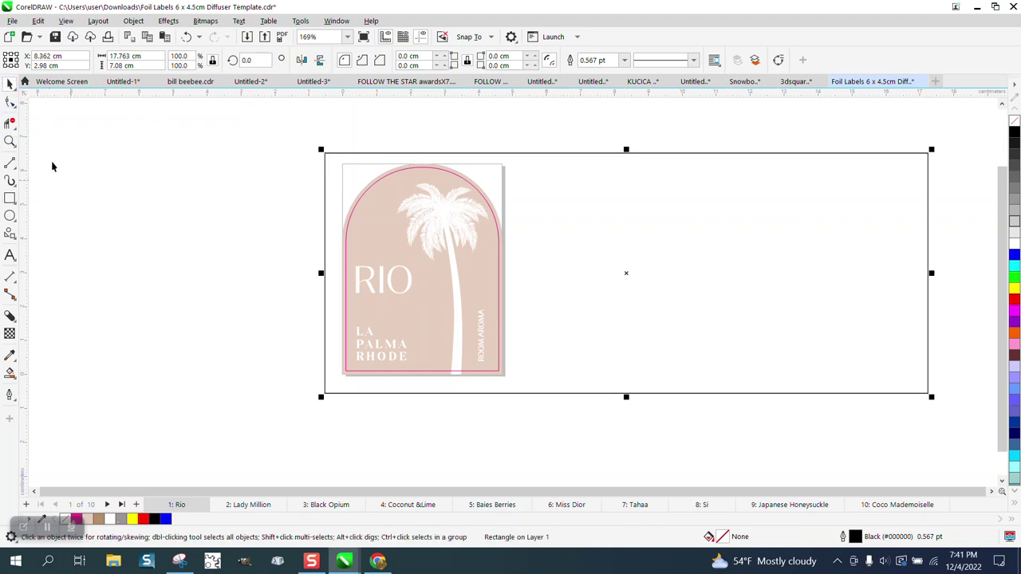
left_click(167, 186)
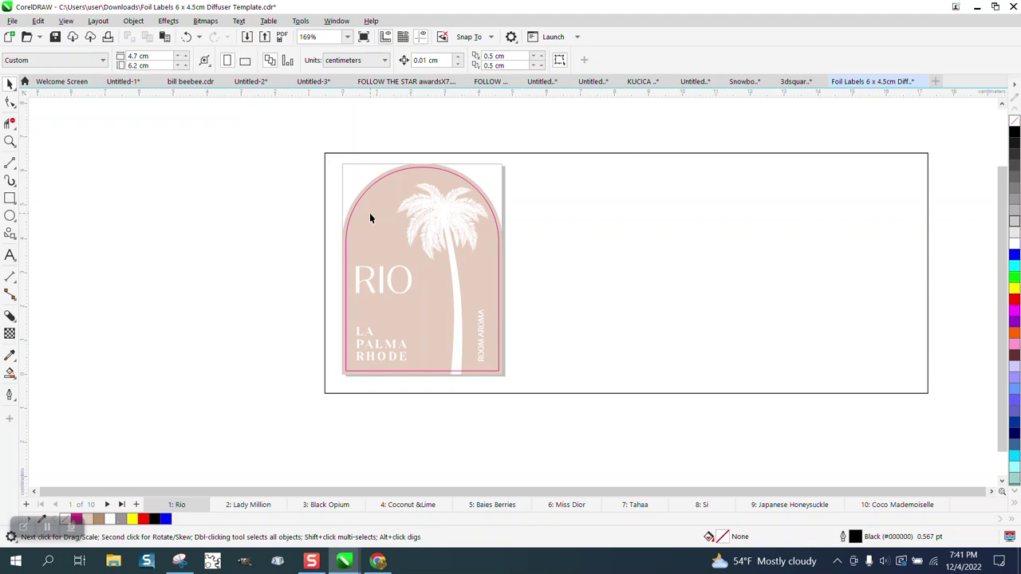
left_click(377, 214)
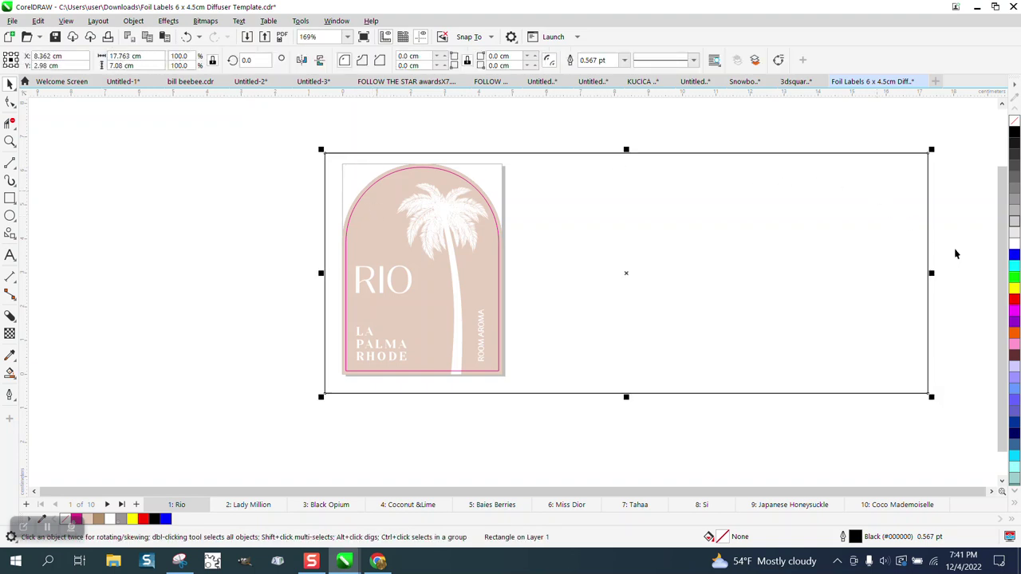
left_click(1015, 288)
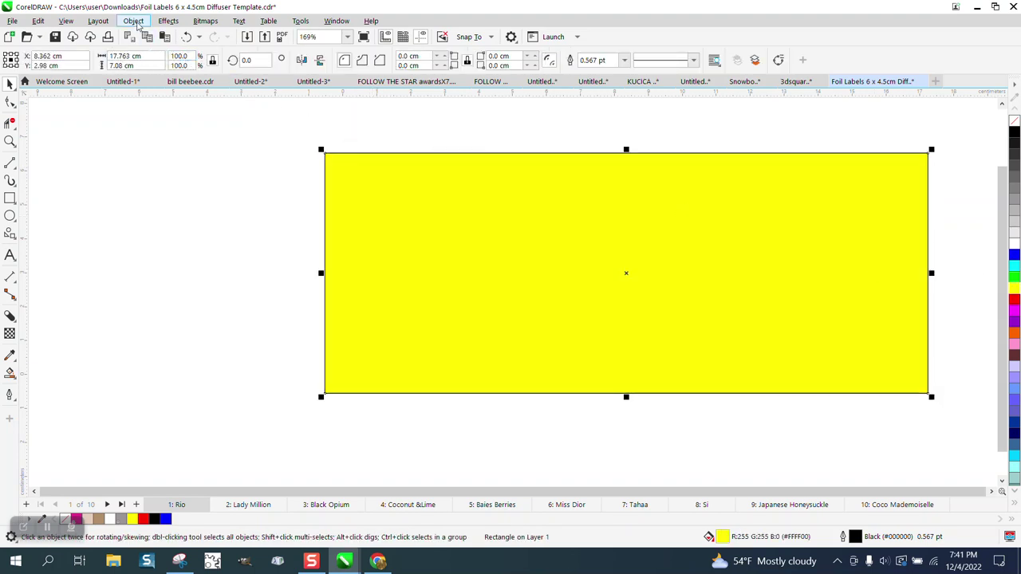
Send the yellow rectangle to the back of the page, accepting the move to another layer.
left_click(133, 21)
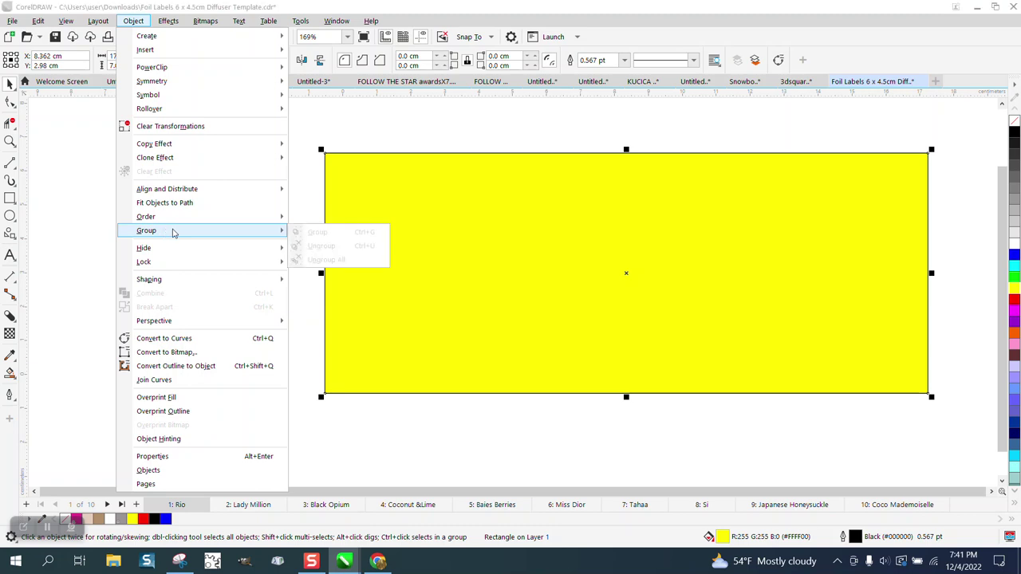
mouse_move(166, 217)
left_click(300, 232)
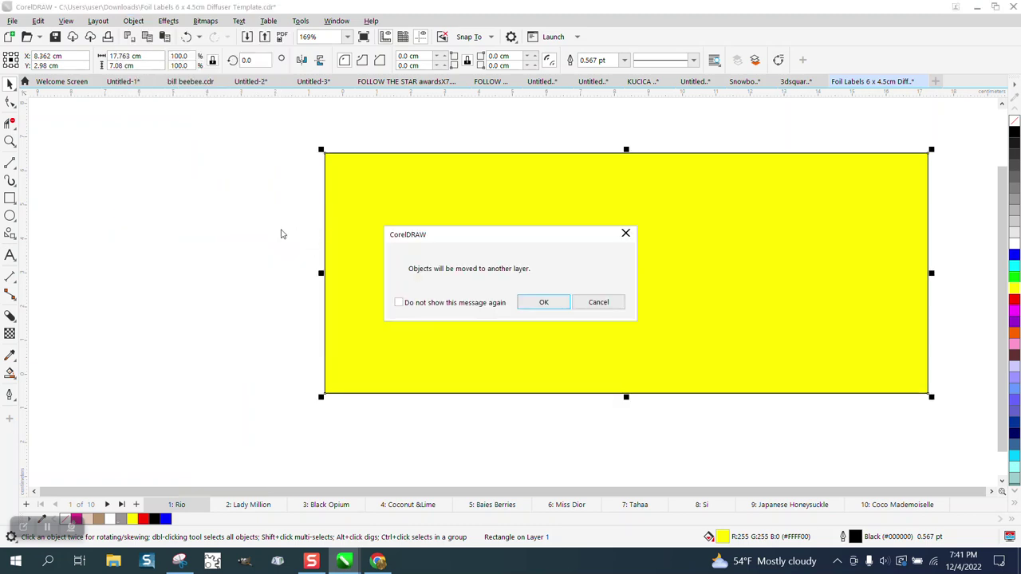
left_click(558, 308)
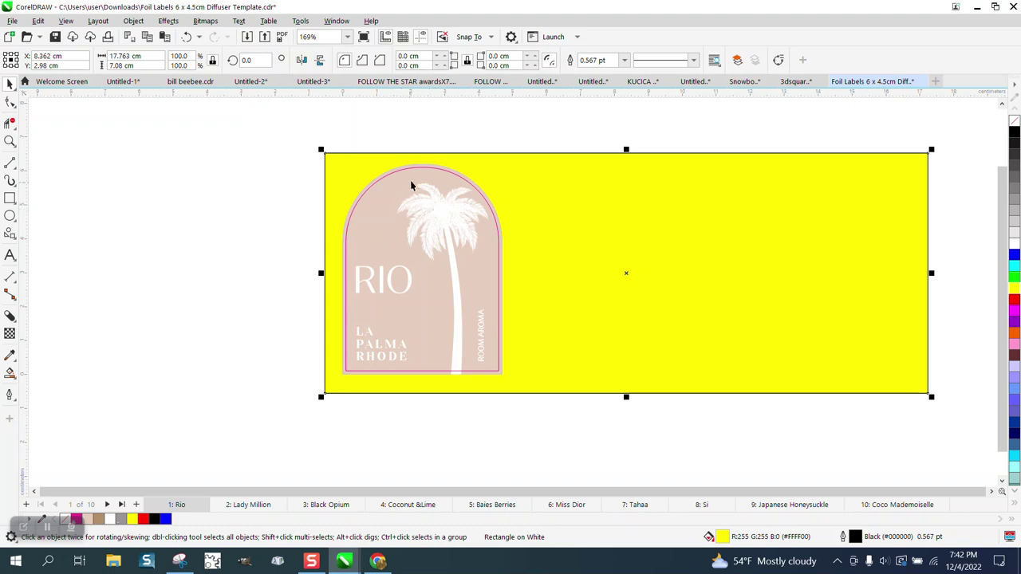
Set the nudge distance to 5 cm.
left_click(430, 142)
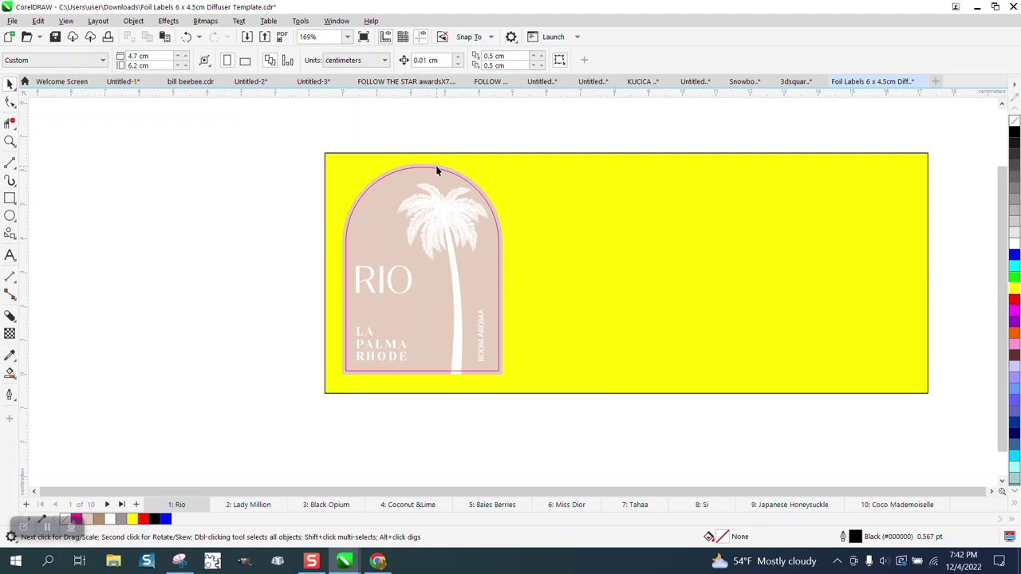
left_click(436, 165)
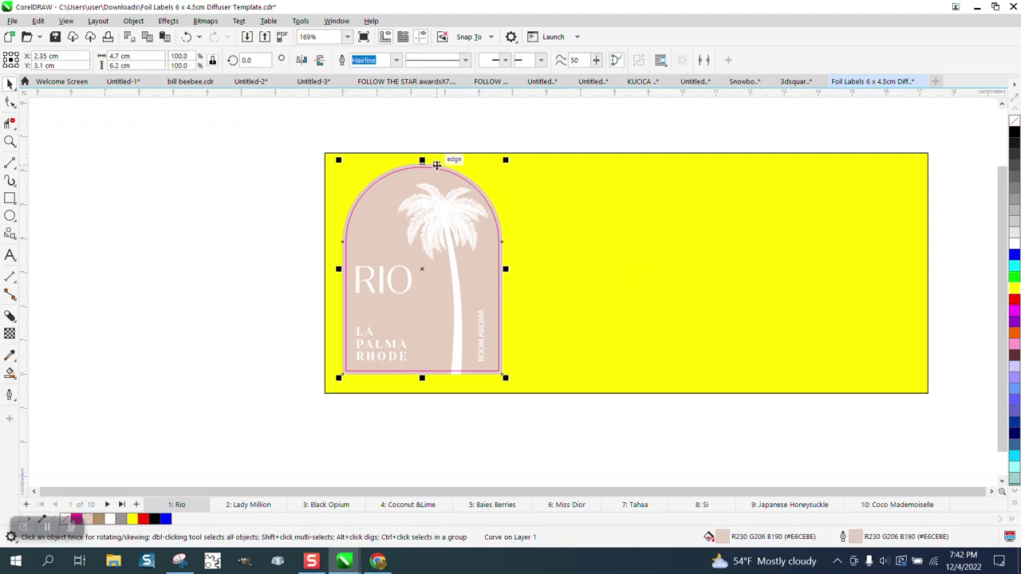
left_click_drag(436, 165, 437, 164)
left_click(452, 106)
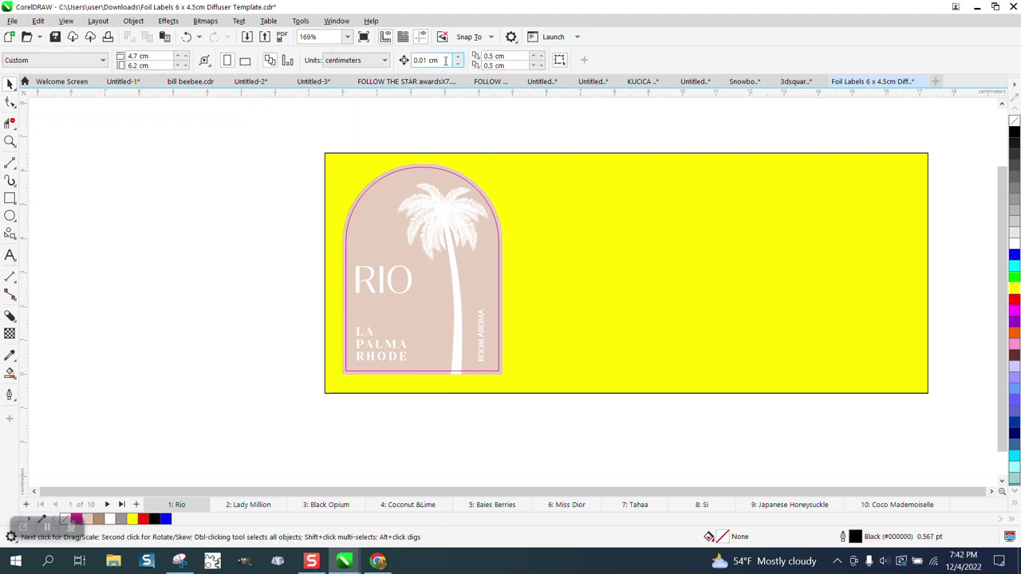
left_click(445, 61)
type("5")
Nudge the pink outline and beige arch 5 cm right, push the grey arch farther right, then select the palm and text.
left_click(443, 181)
key("Right")
key("Right")
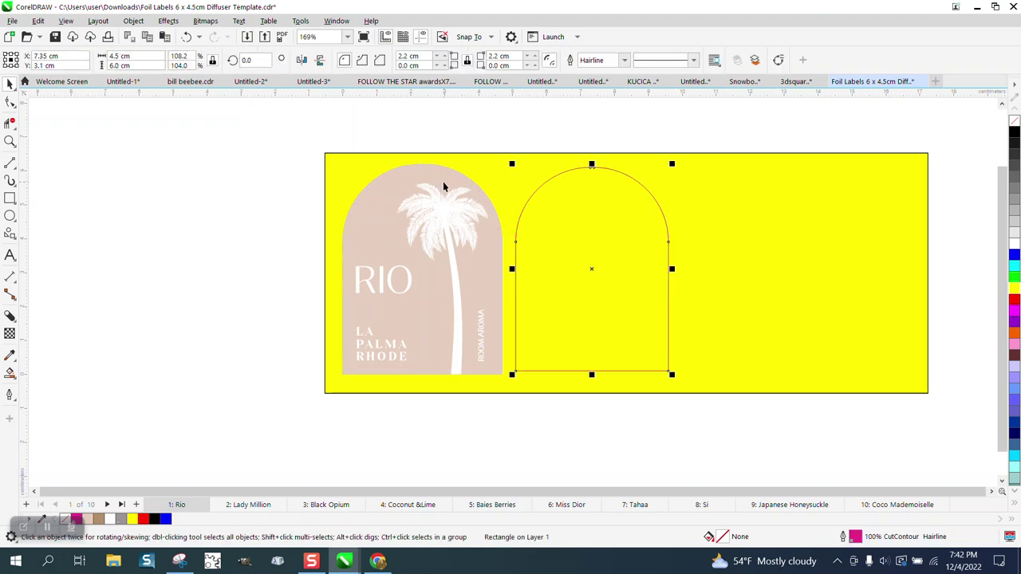
left_click(434, 180)
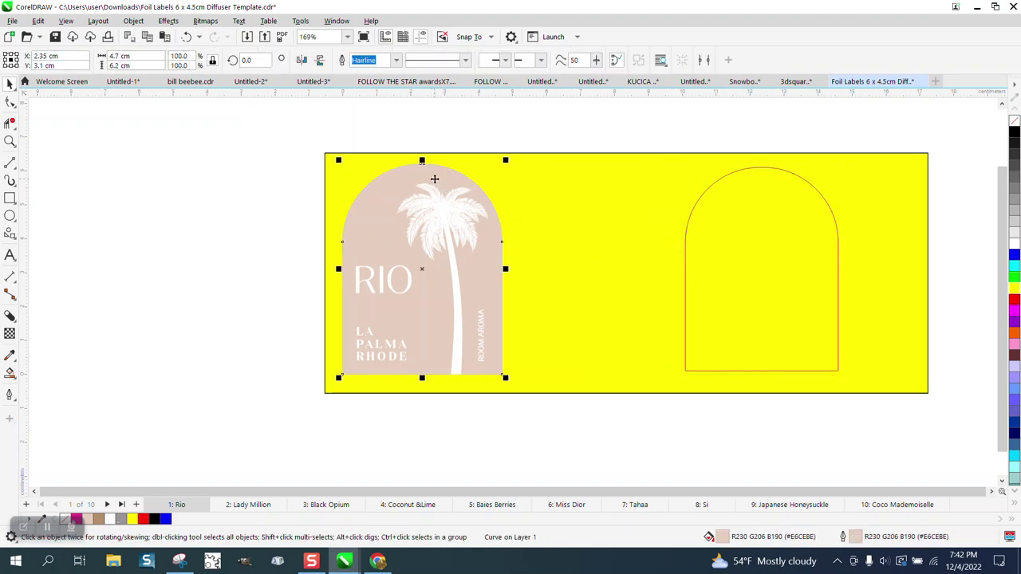
key("Right")
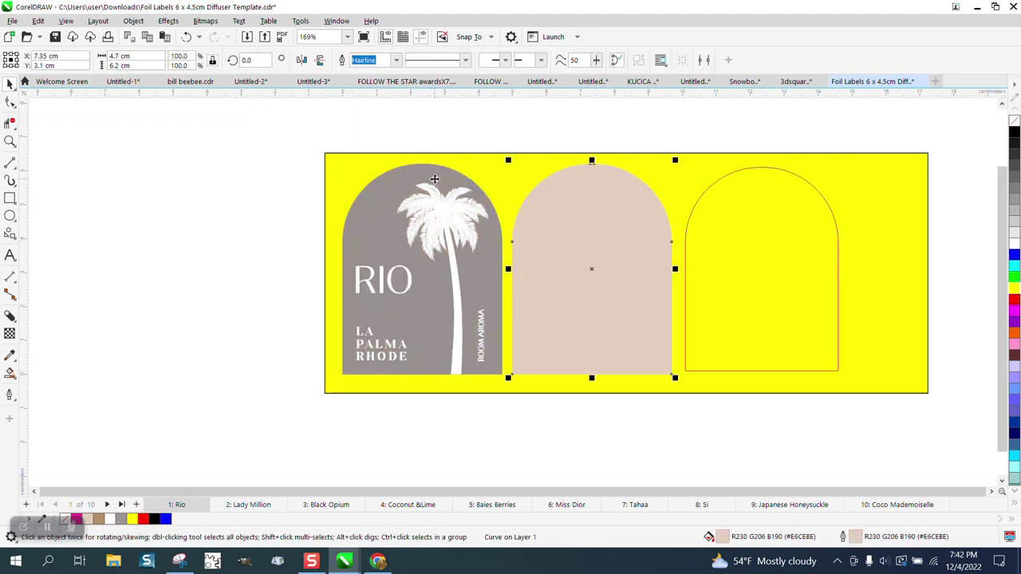
left_click(480, 252)
key("Right")
key("Right")
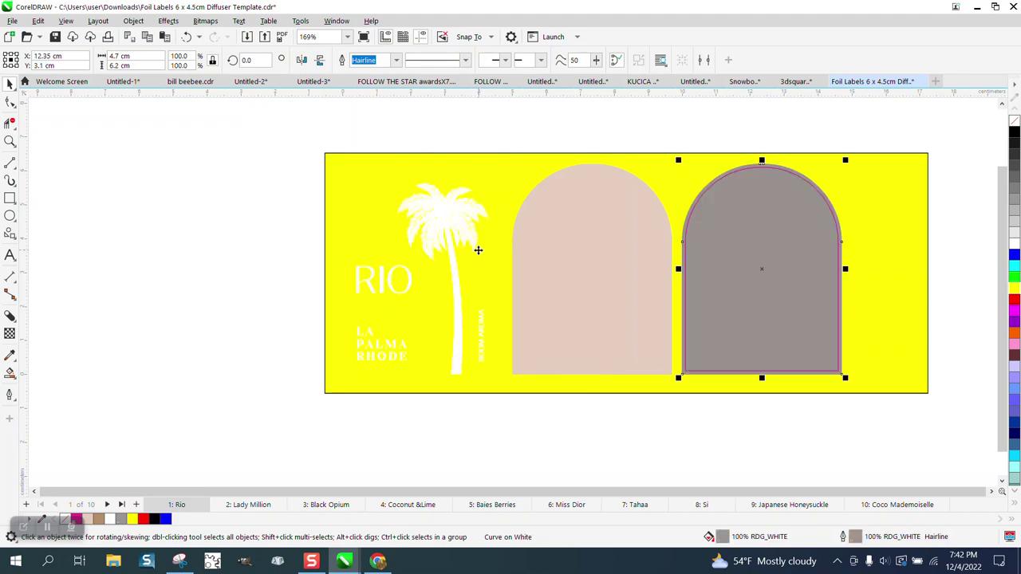
key("Right")
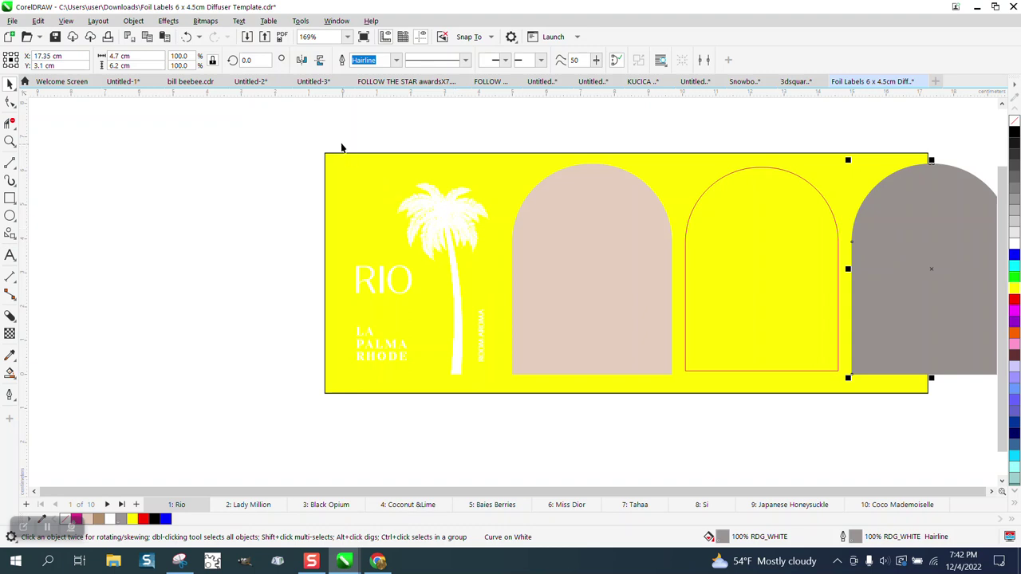
left_click_drag(330, 140, 361, 277)
left_click_drag(496, 390, 501, 397)
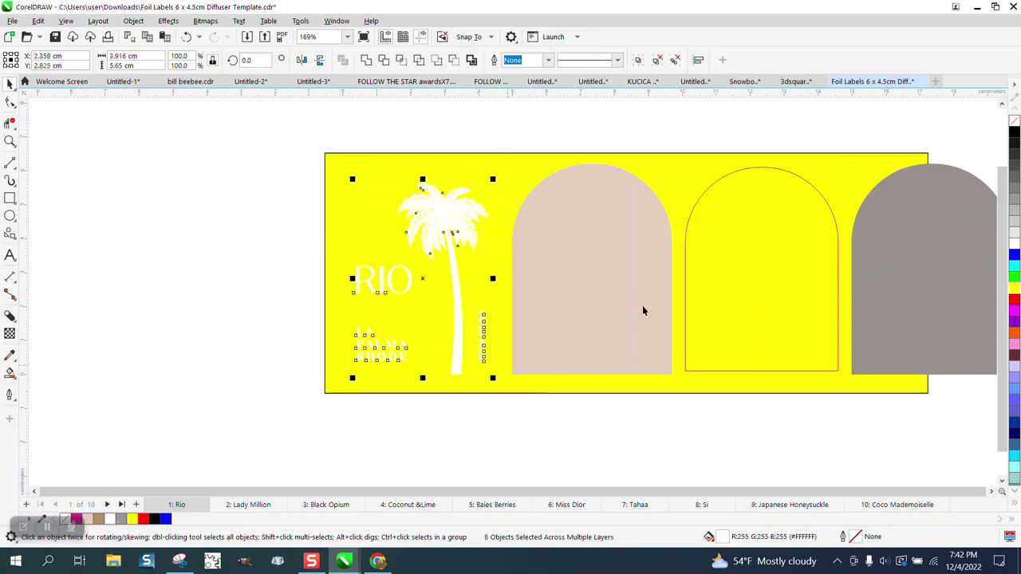
Remove the fill from the palm tree and text and give them black outlines.
left_click(1015, 121)
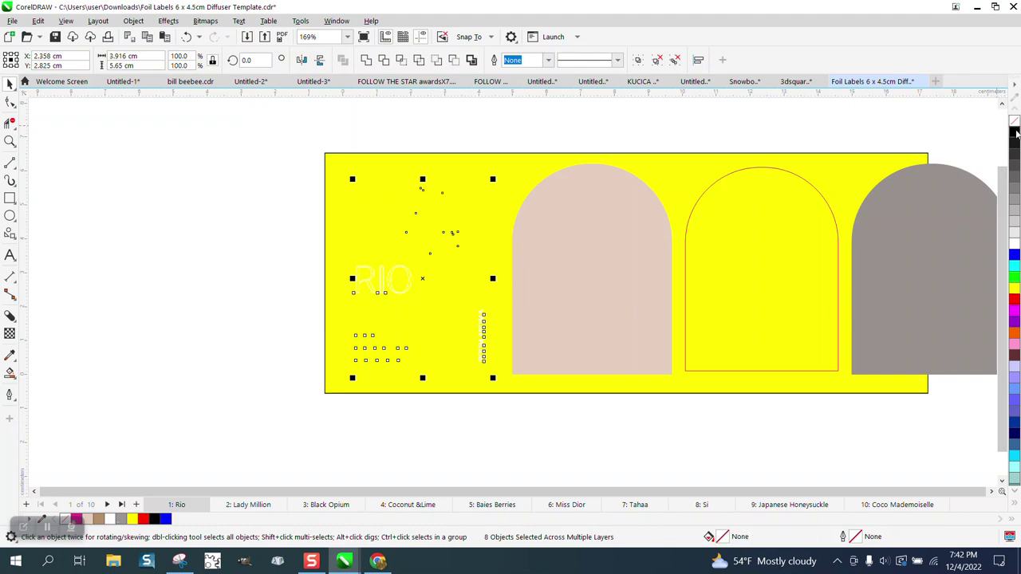
right_click(1014, 132)
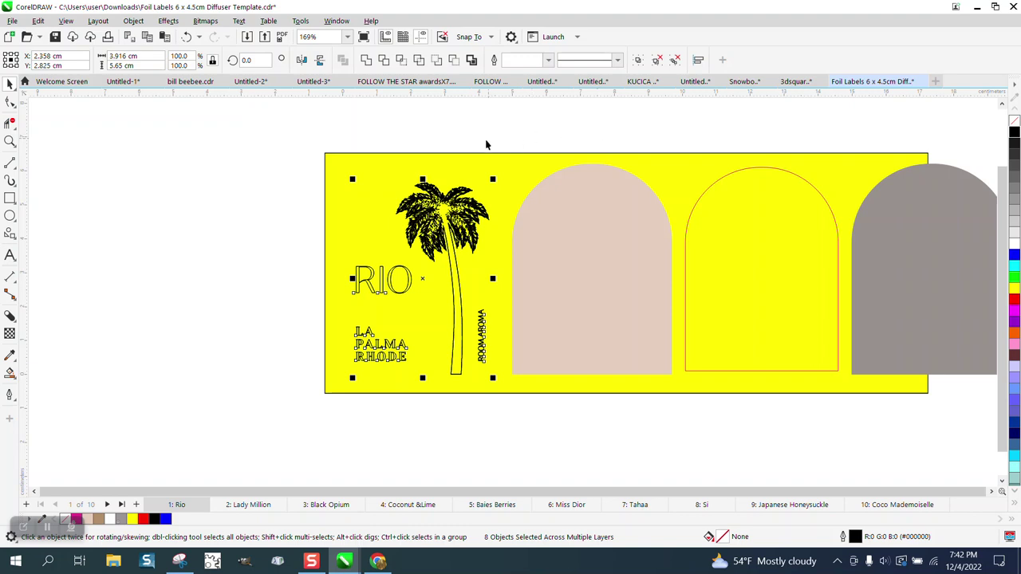
mouse_move(469, 173)
left_mouse_down()
mouse_move(470, 295)
mouse_move(465, 161)
left_mouse_up()
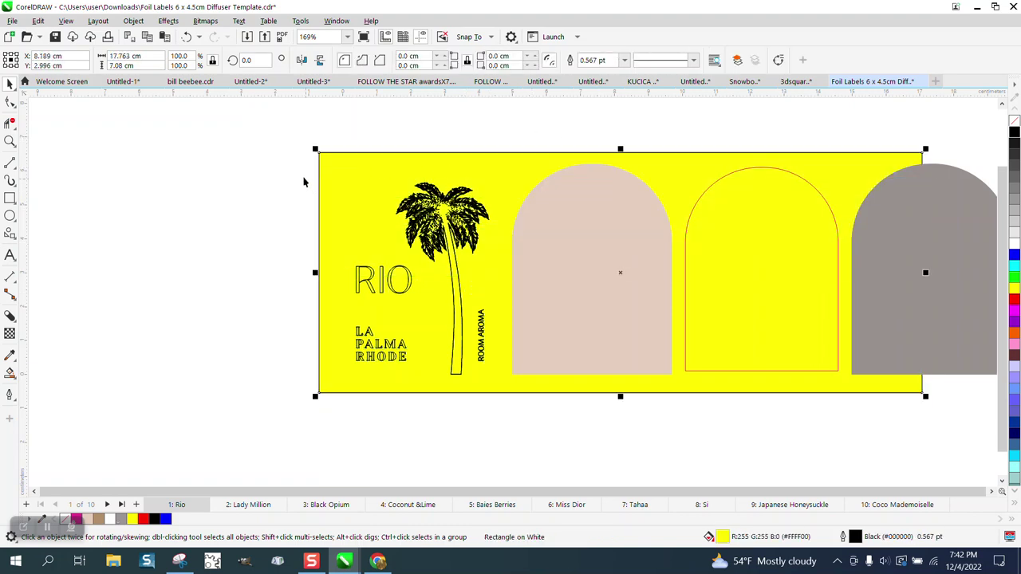
Nudge the beige arch back left underneath the palm tree and text.
left_click(580, 335)
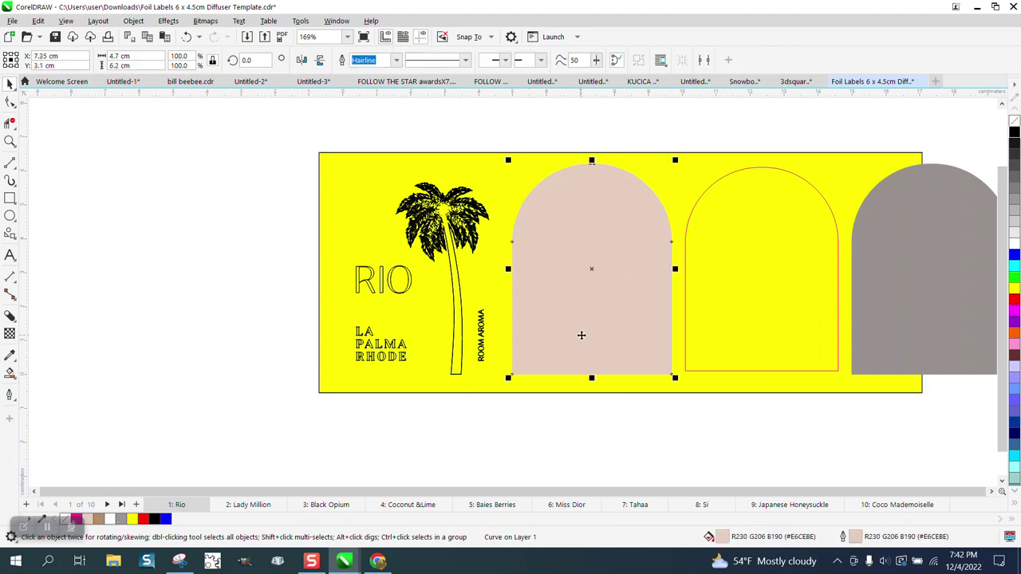
key("Left")
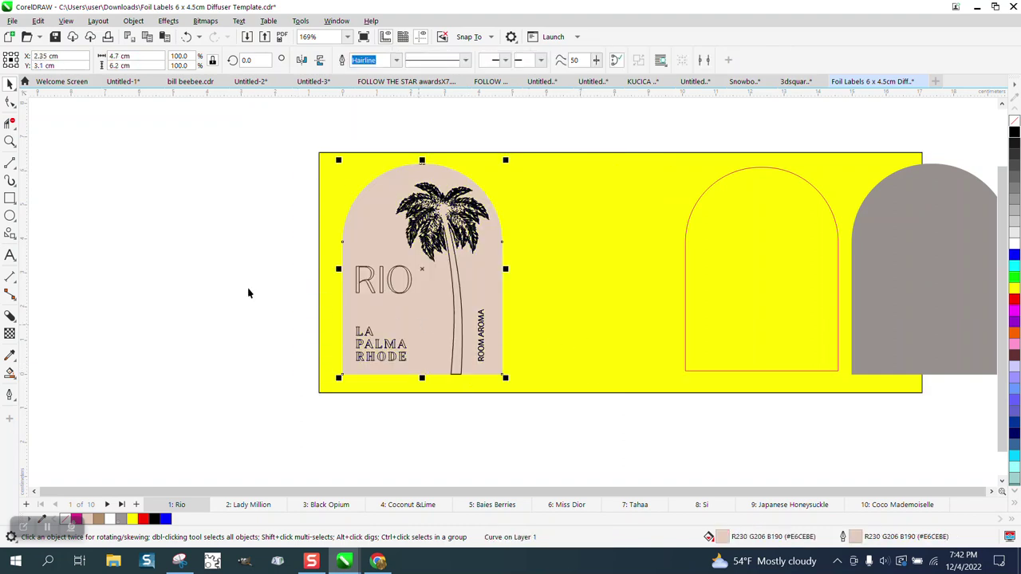
left_click(10, 142)
left_click_drag(387, 183, 542, 274)
key("F3")
key("F3")
key("F3")
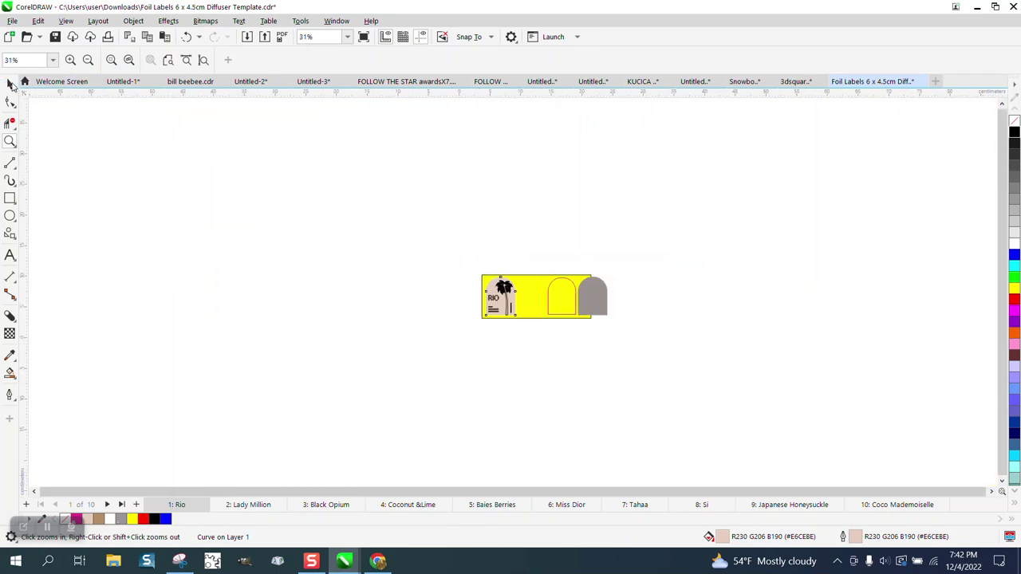
Set the outlines of every part of the left label to Hairline.
left_click(420, 257)
left_click(490, 269)
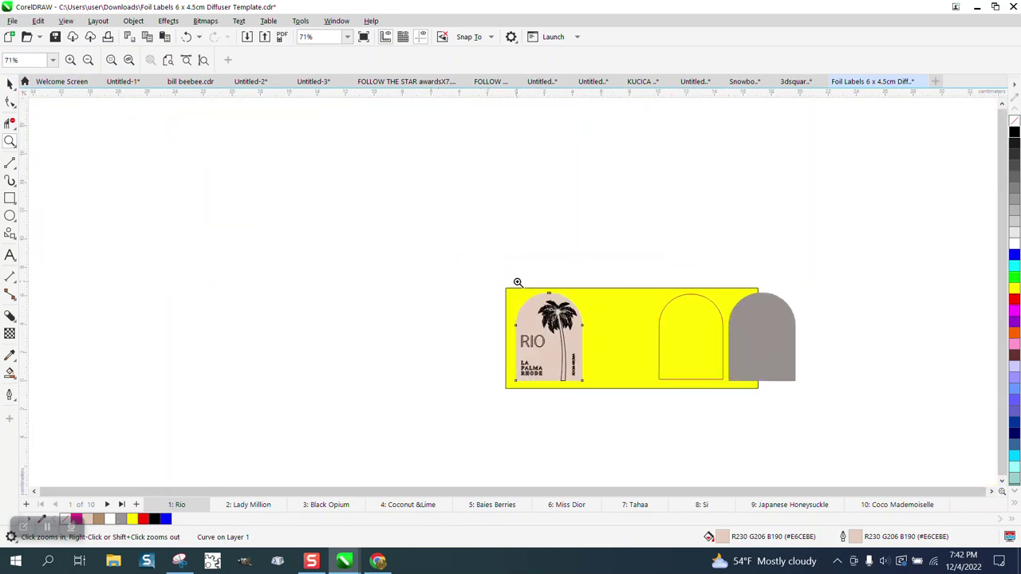
left_click_drag(518, 282, 662, 410)
left_click(9, 83)
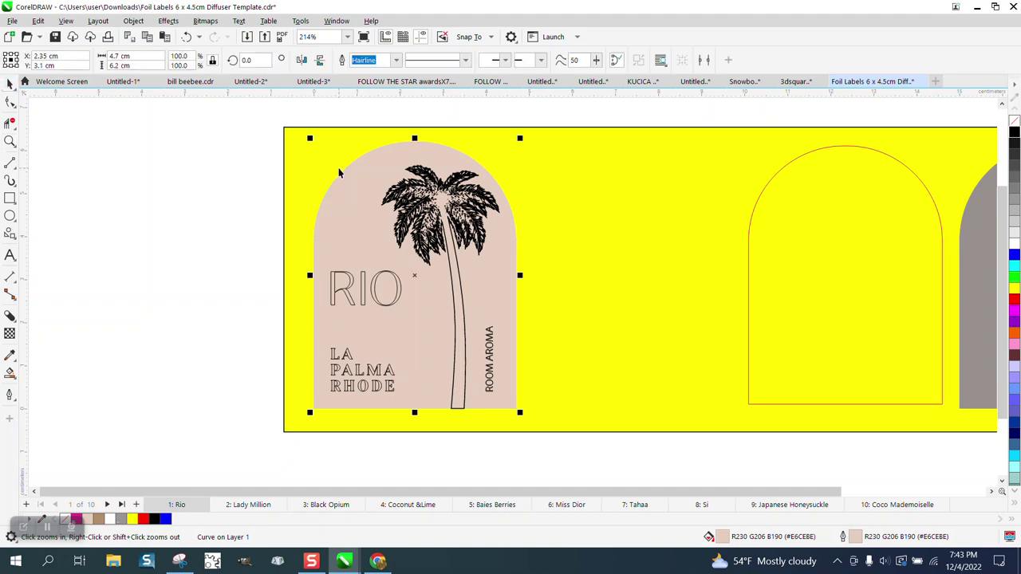
left_click_drag(301, 122, 540, 438)
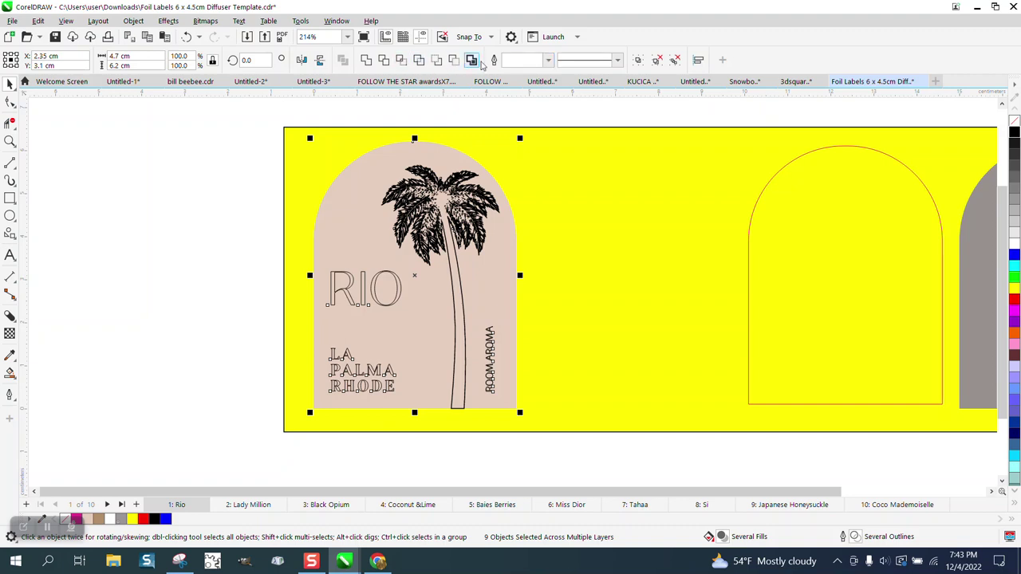
left_click(549, 62)
left_click(514, 85)
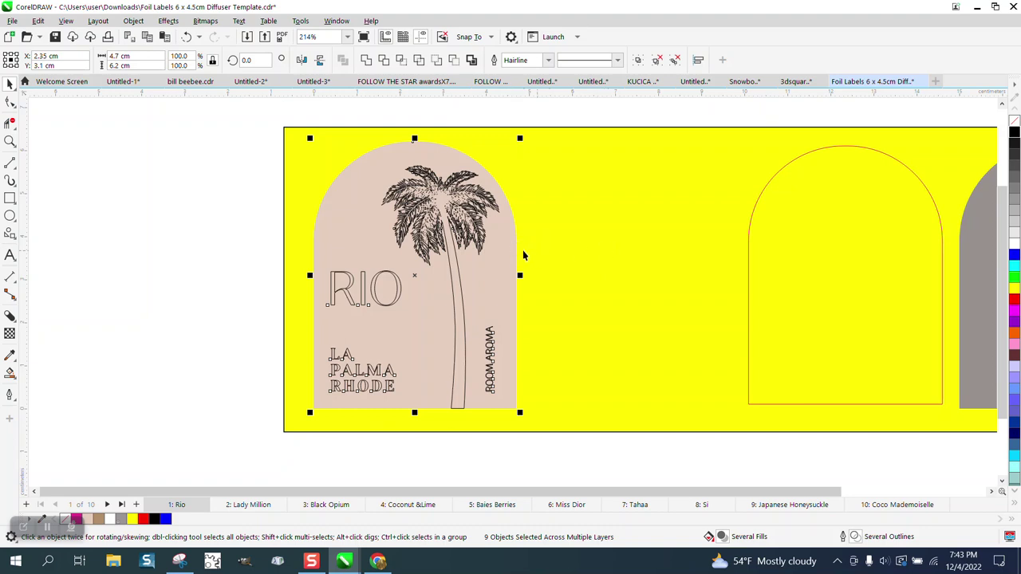
Shift the beige arch 5 cm left and move the empty arch outline left over the palm and text.
left_click(513, 254)
key("Left")
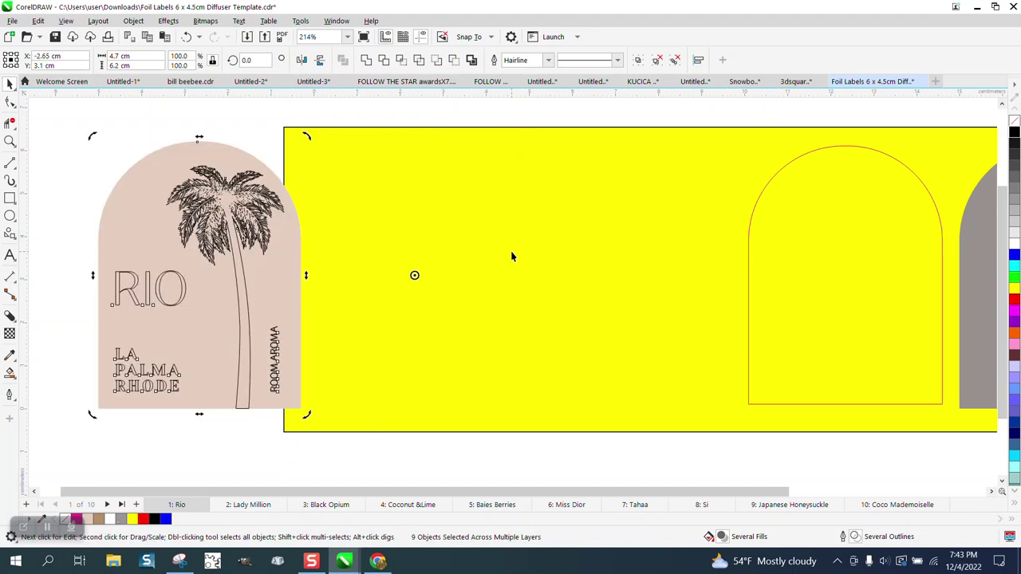
key("ctrl+z")
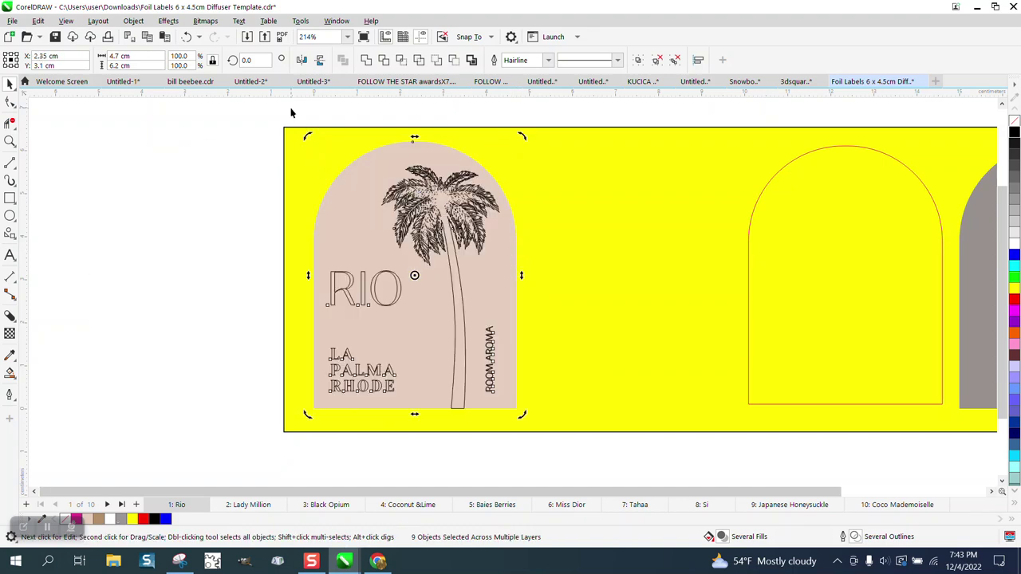
left_click(291, 111)
left_click(349, 183)
key("Left")
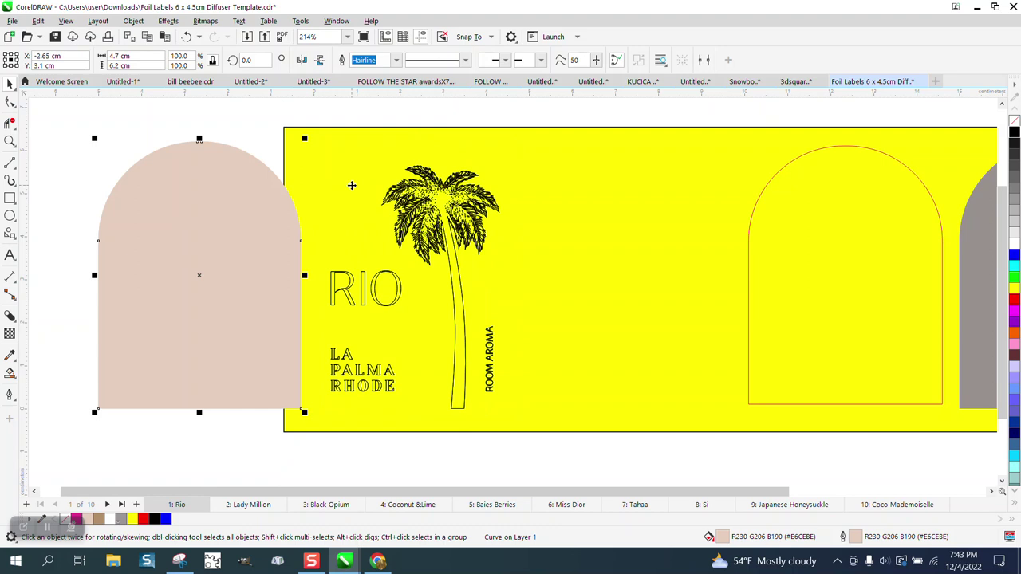
left_click(763, 255)
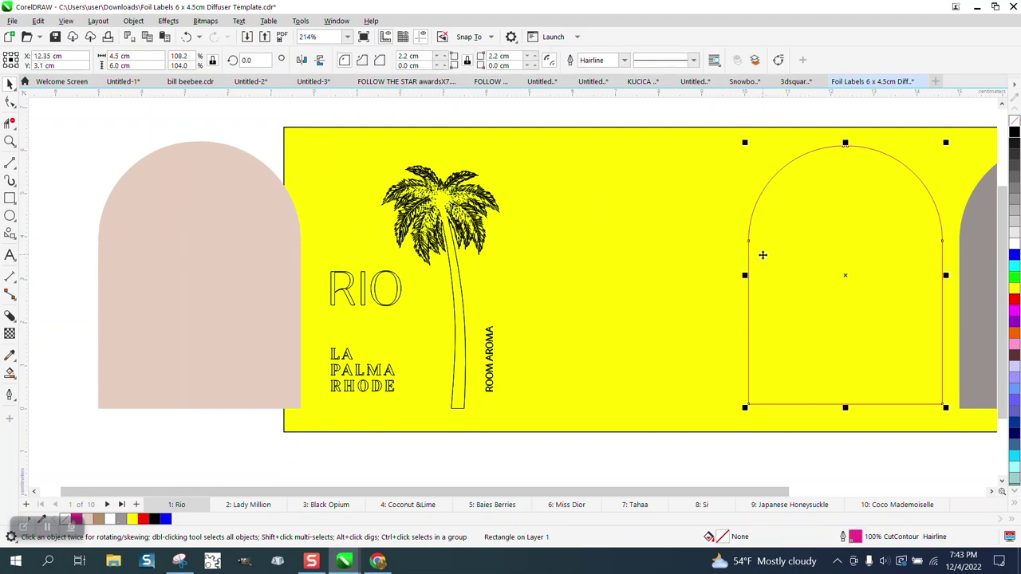
key("Left")
key("Left")
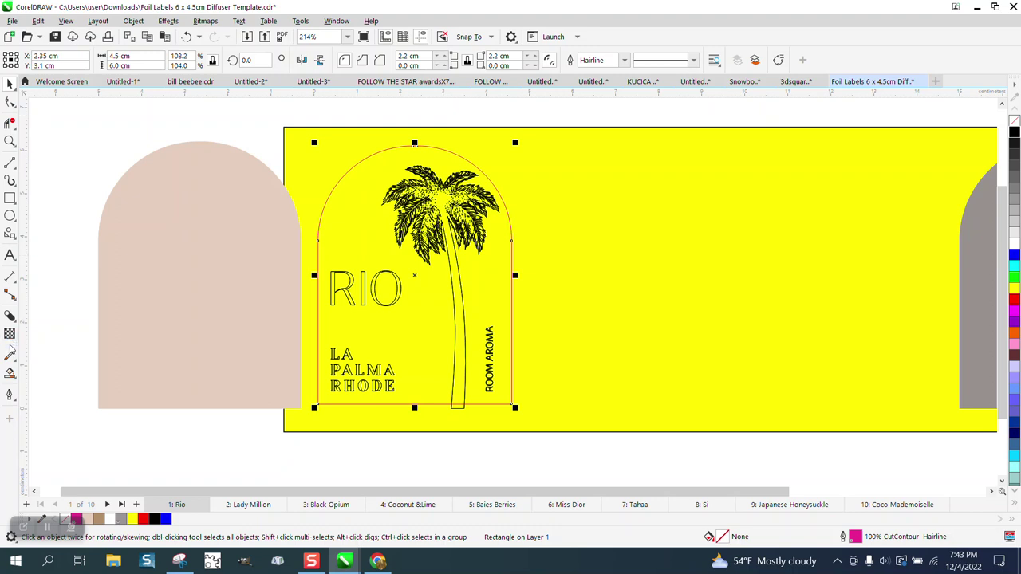
With Smart Fill, sample the arch's beige and fill the region around the palm and text.
left_click(11, 374)
left_click(36, 371)
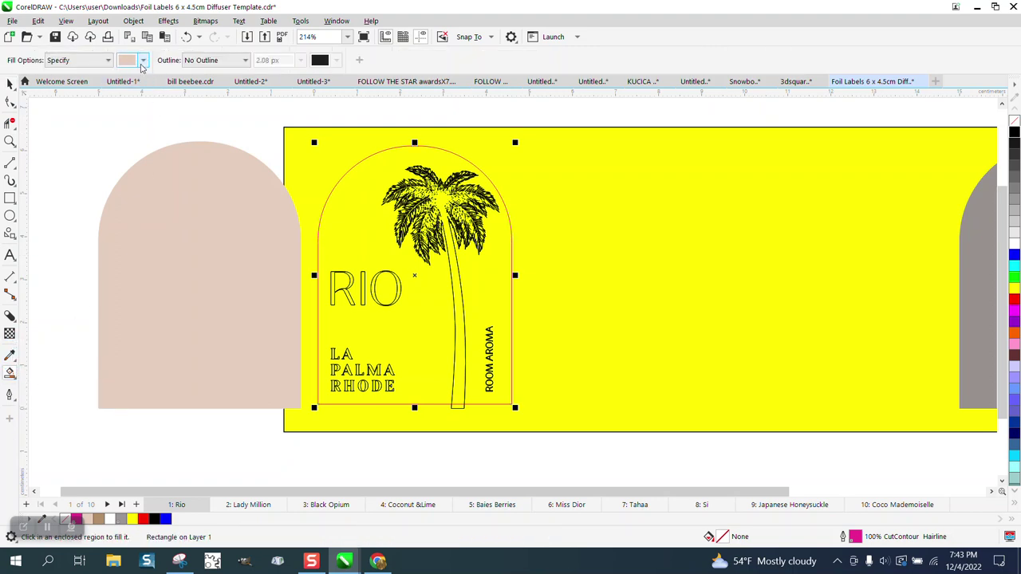
left_click(143, 62)
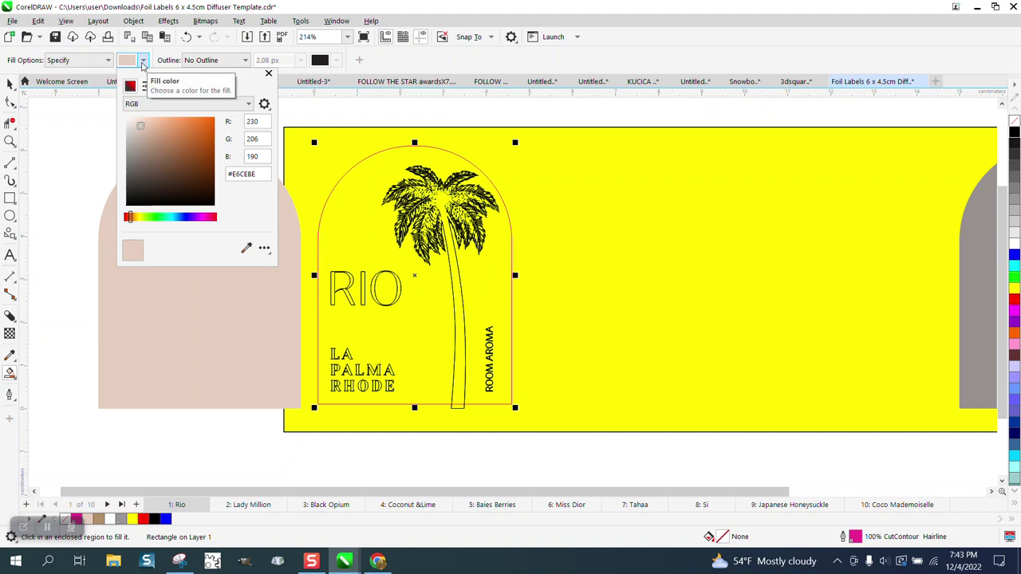
left_click(246, 247)
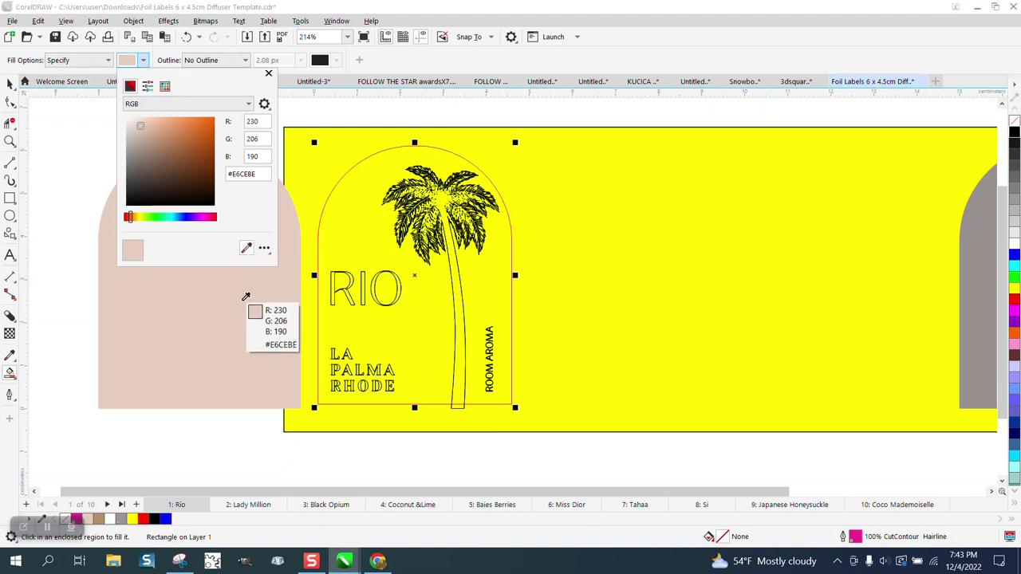
left_click(233, 305)
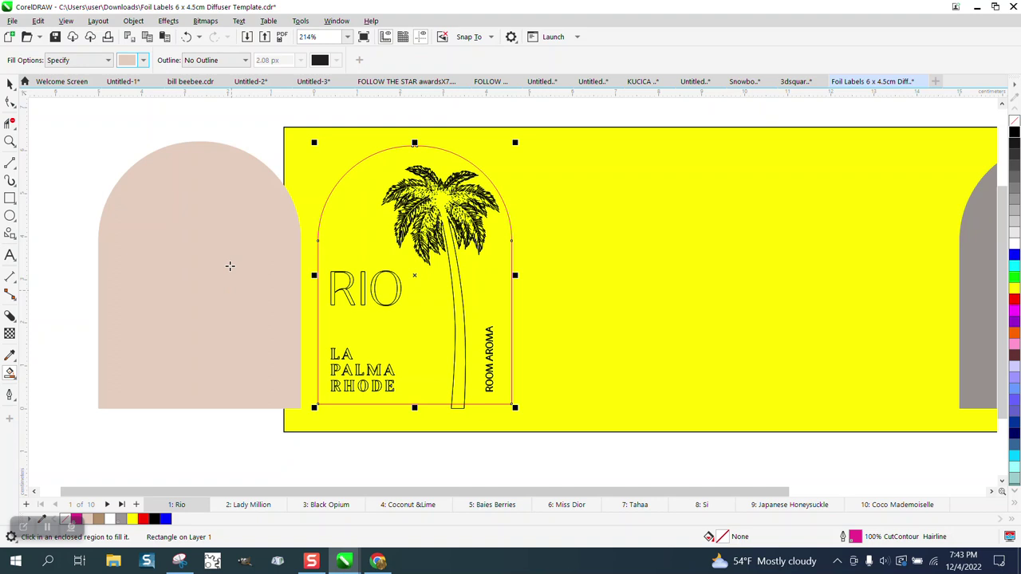
left_click(431, 284)
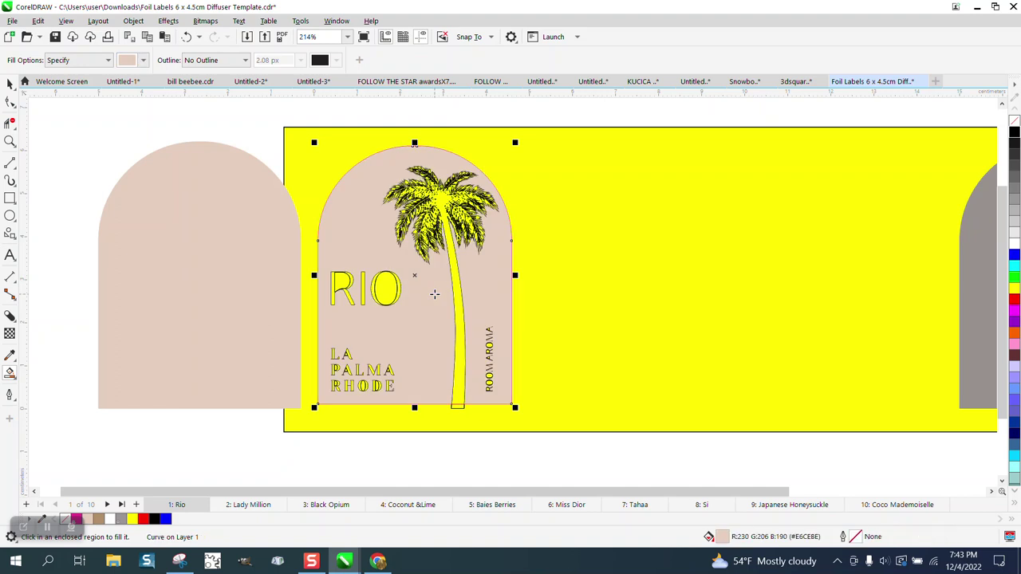
Fill the inner hole of the R in RIO with beige.
left_click(8, 141)
left_click_drag(326, 229, 589, 333)
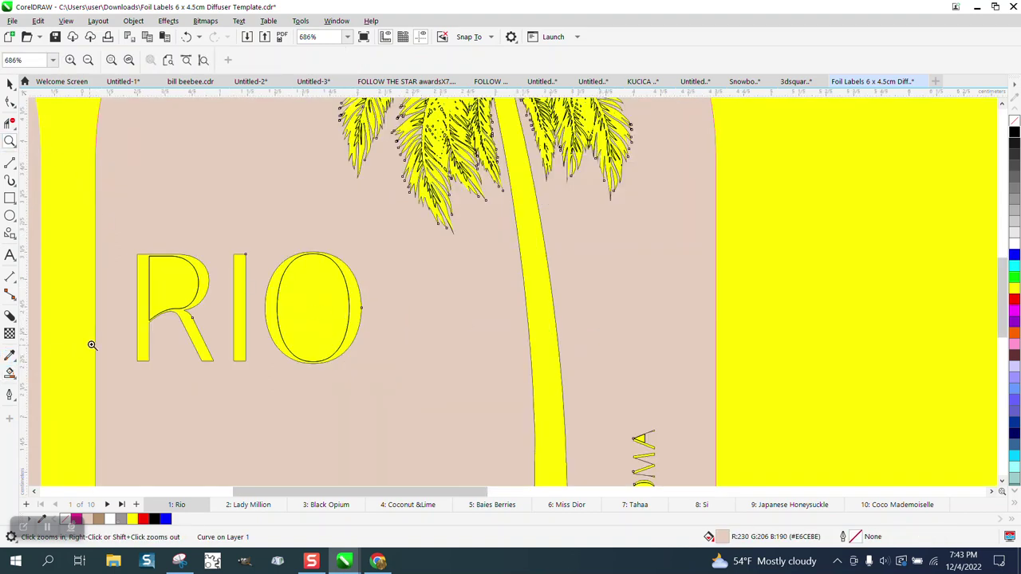
left_click(9, 373)
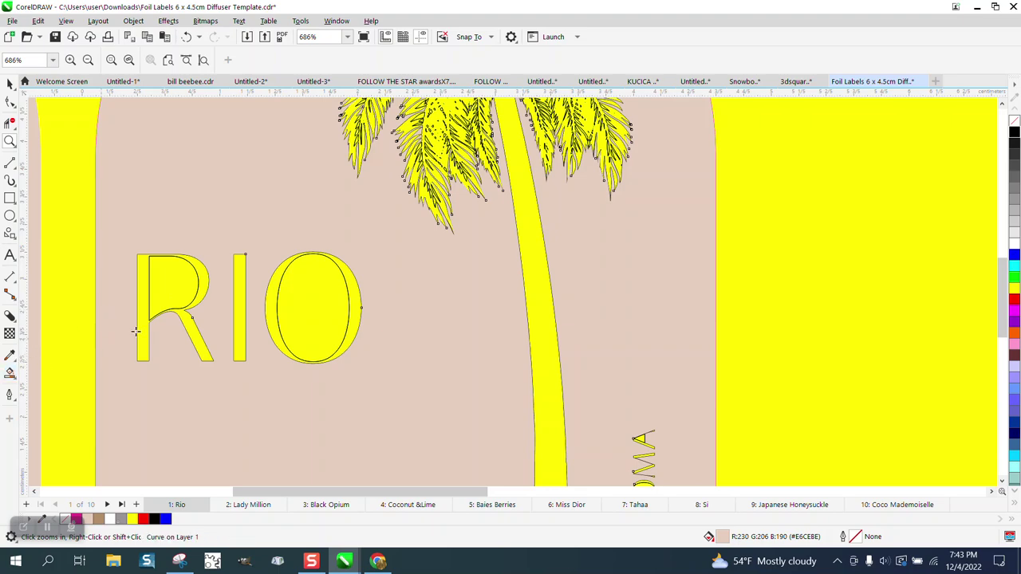
left_click(173, 294)
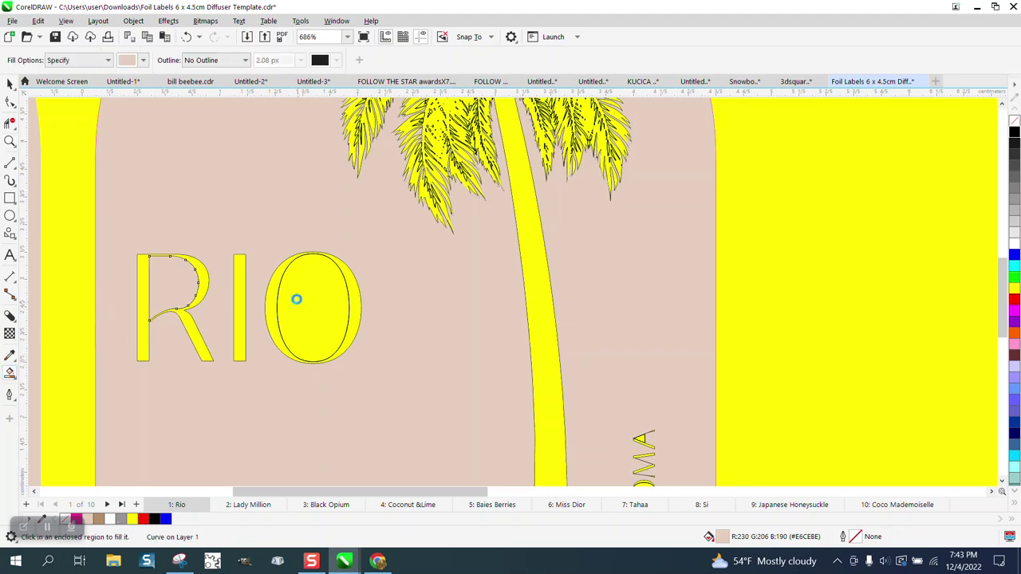
scroll(296, 301, "down", 3)
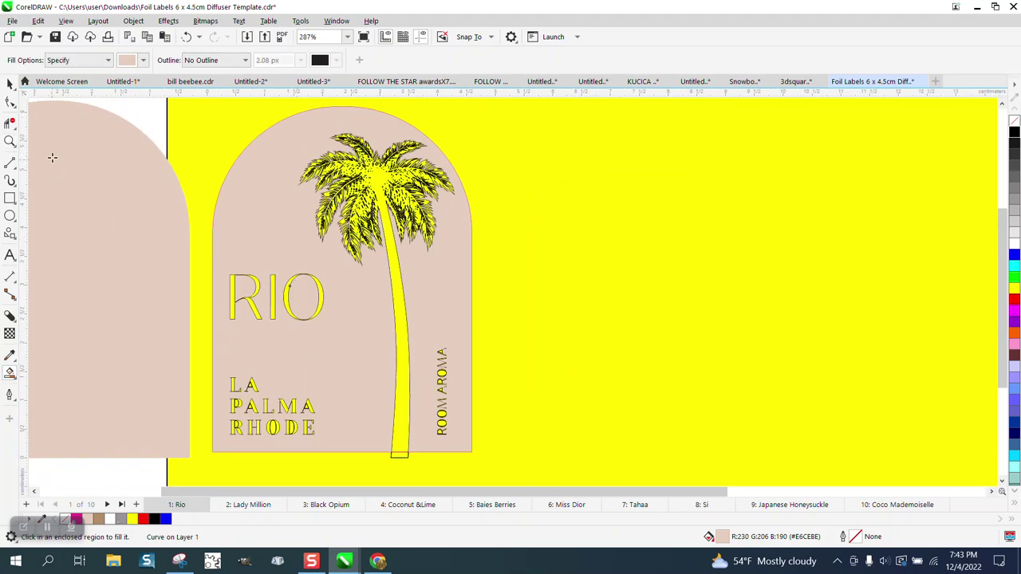
Fill the counters of the P, the A's, and the O and R in LA PALMA RHODE with beige.
left_click(9, 141)
left_click_drag(228, 364, 363, 442)
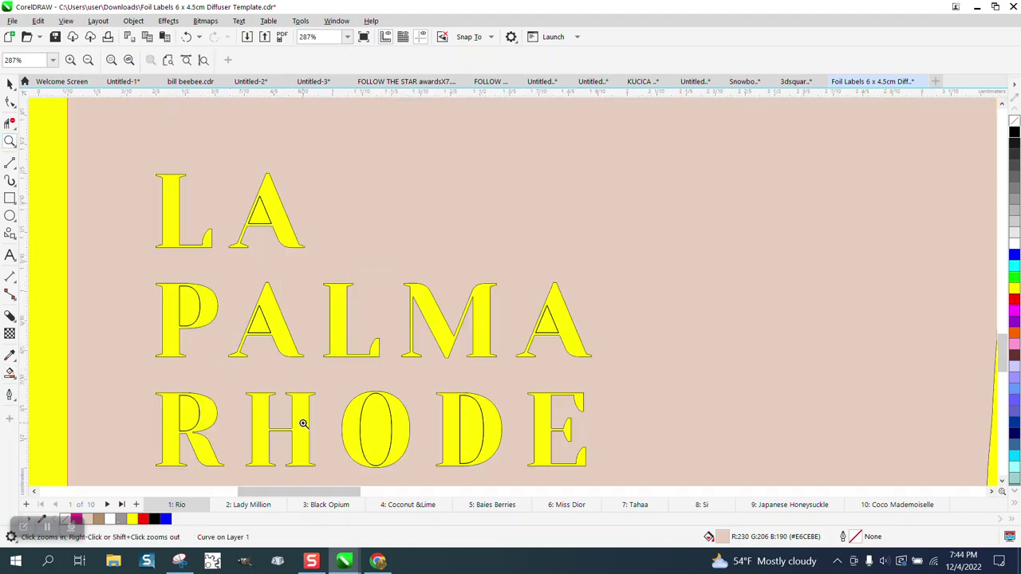
left_click(9, 373)
left_click(181, 309)
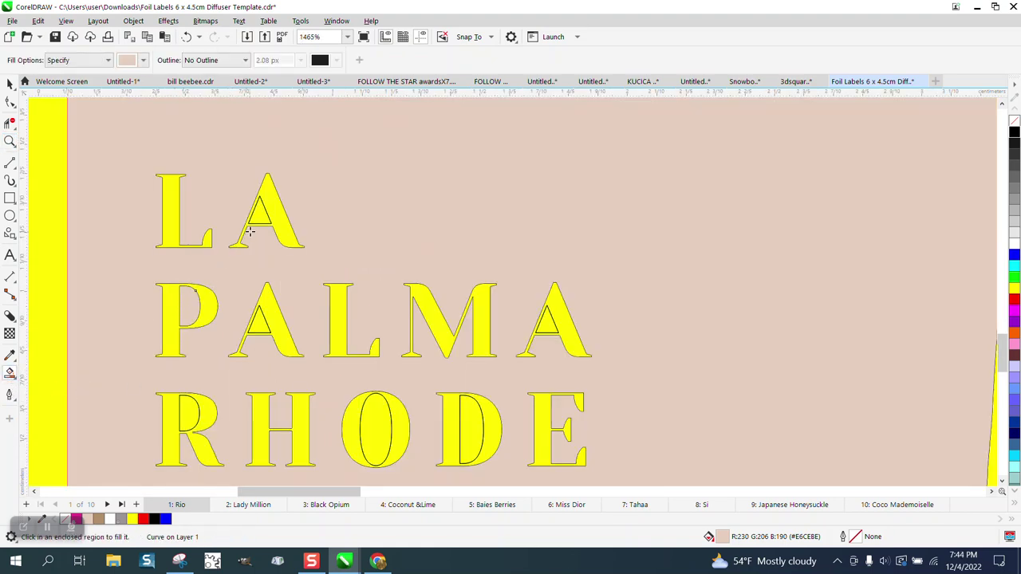
left_click(262, 209)
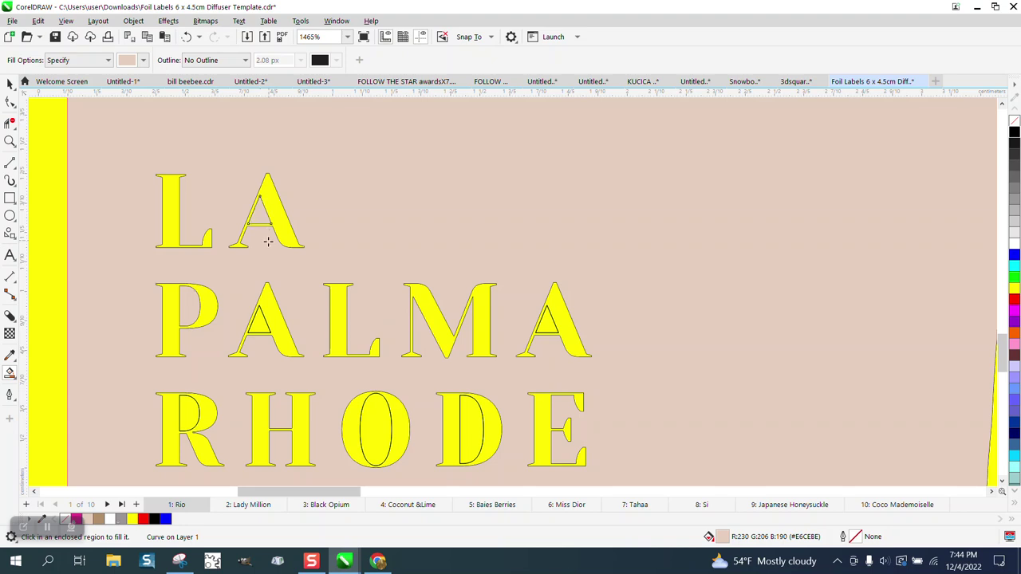
left_click(256, 323)
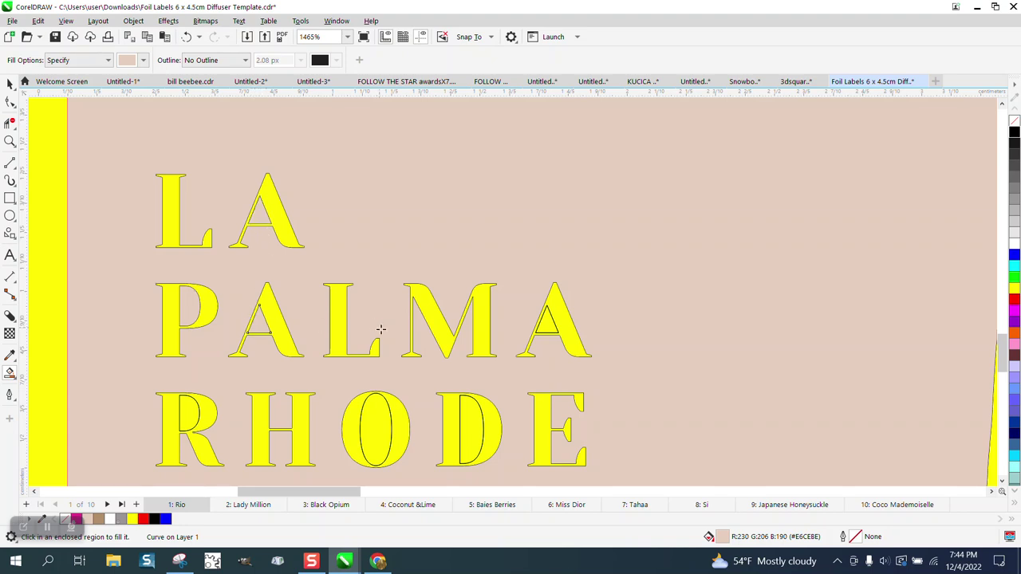
left_click(548, 320)
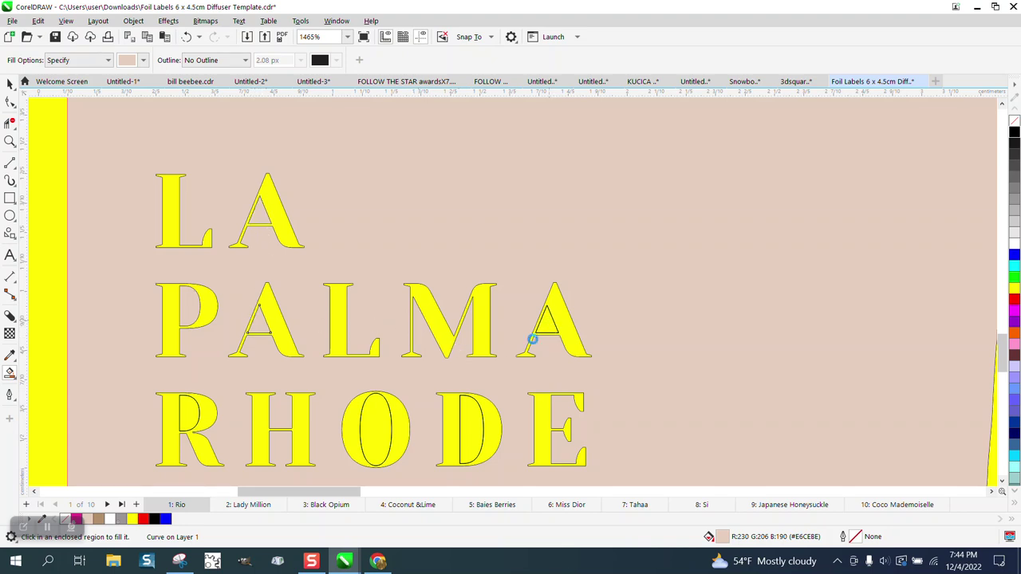
left_click(375, 424)
left_click(186, 414)
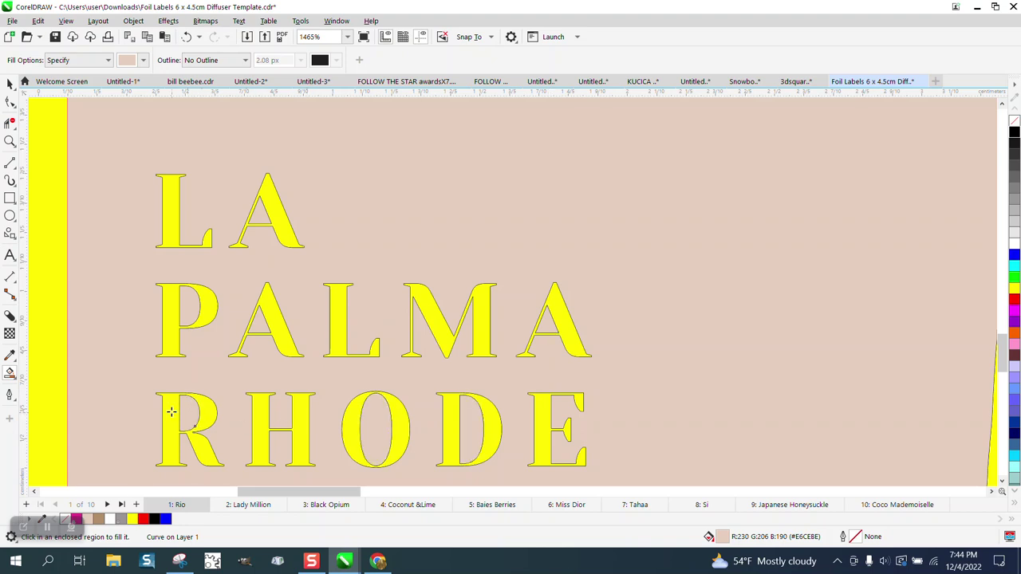
scroll(171, 405, "down", 3)
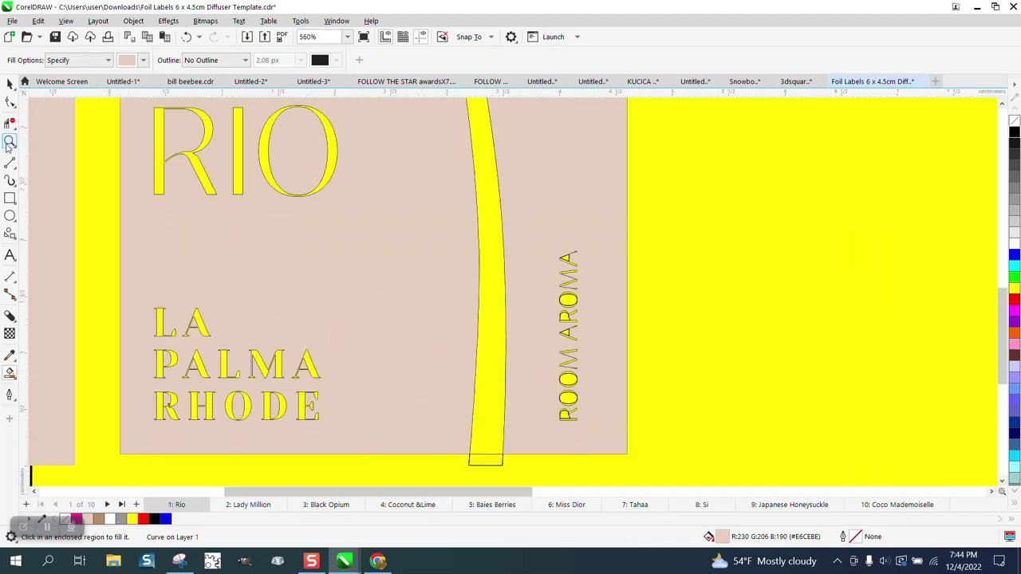
Fill the insides of the O's in ROOM AROMA with beige.
left_click(10, 142)
left_click(565, 351)
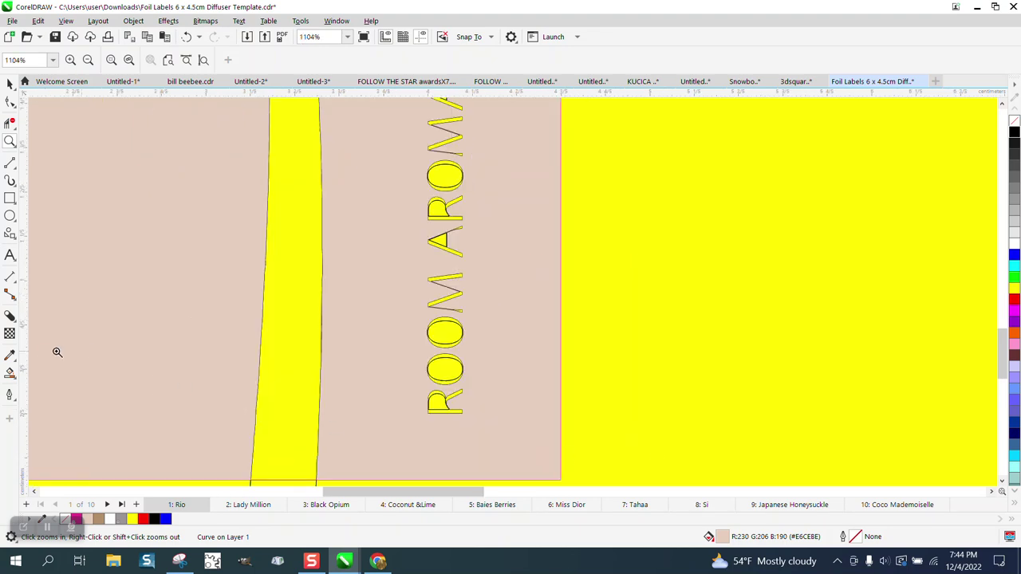
left_click(11, 373)
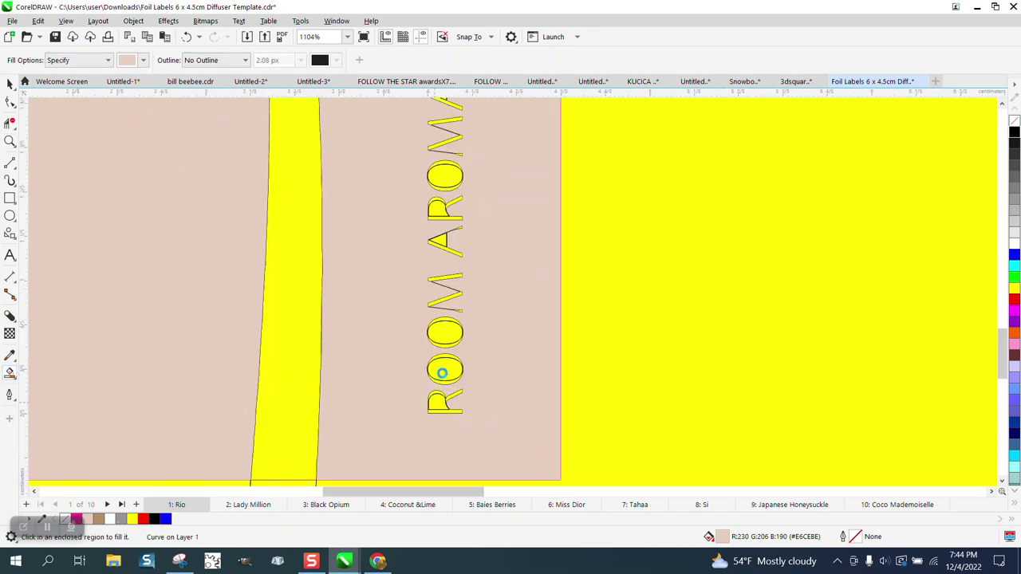
left_click(444, 334)
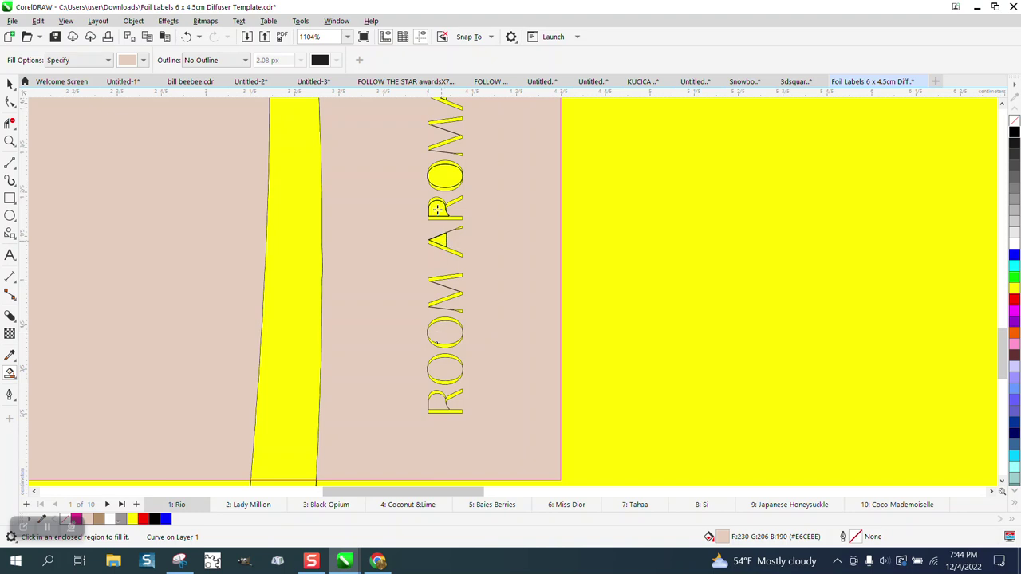
left_click(444, 182)
scroll(489, 388, "down", 1)
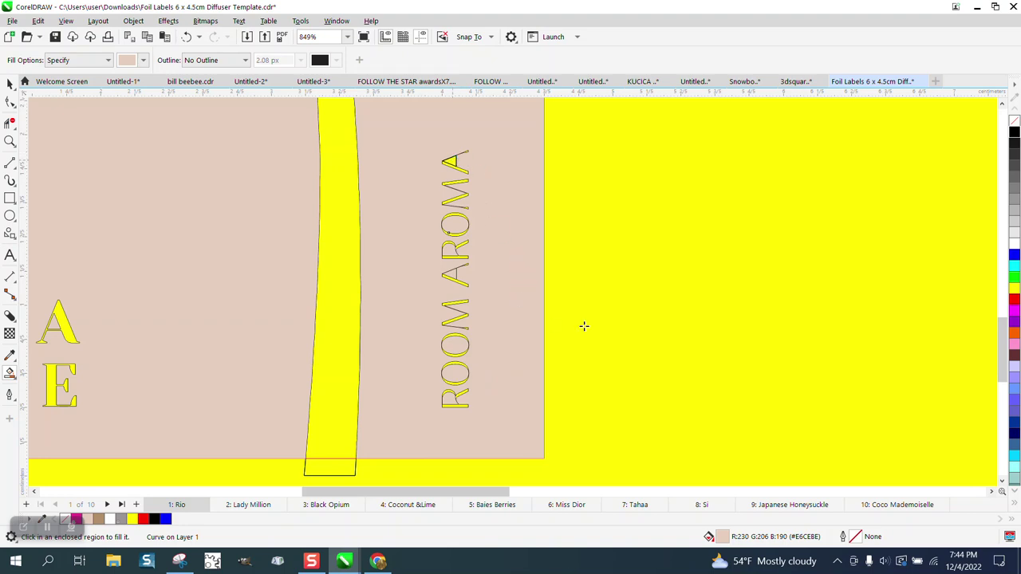
scroll(570, 323, "down", 4)
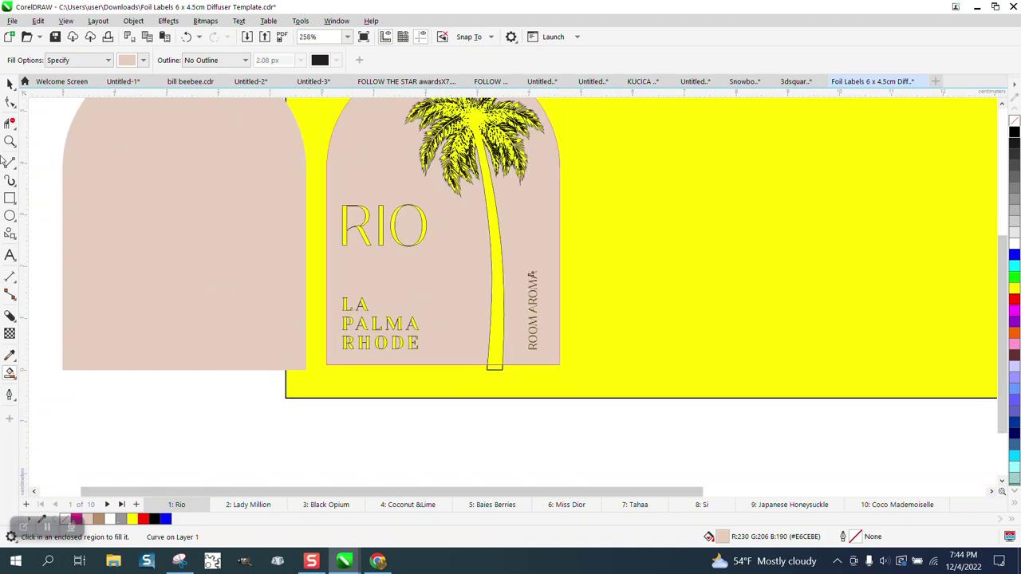
Lock the yellow background rectangle in place.
left_click(10, 83)
scroll(287, 365, "down", 1)
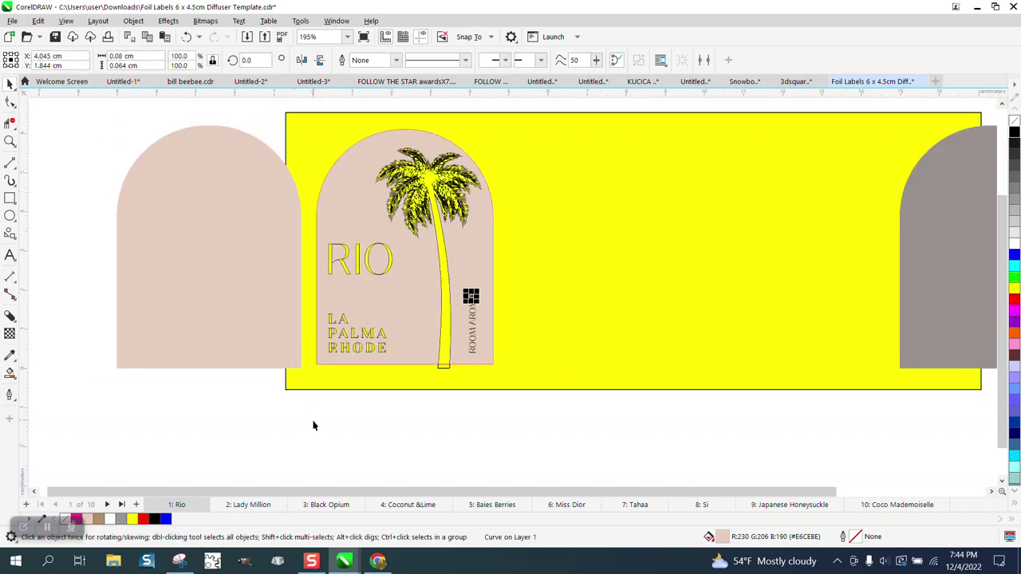
key("Escape")
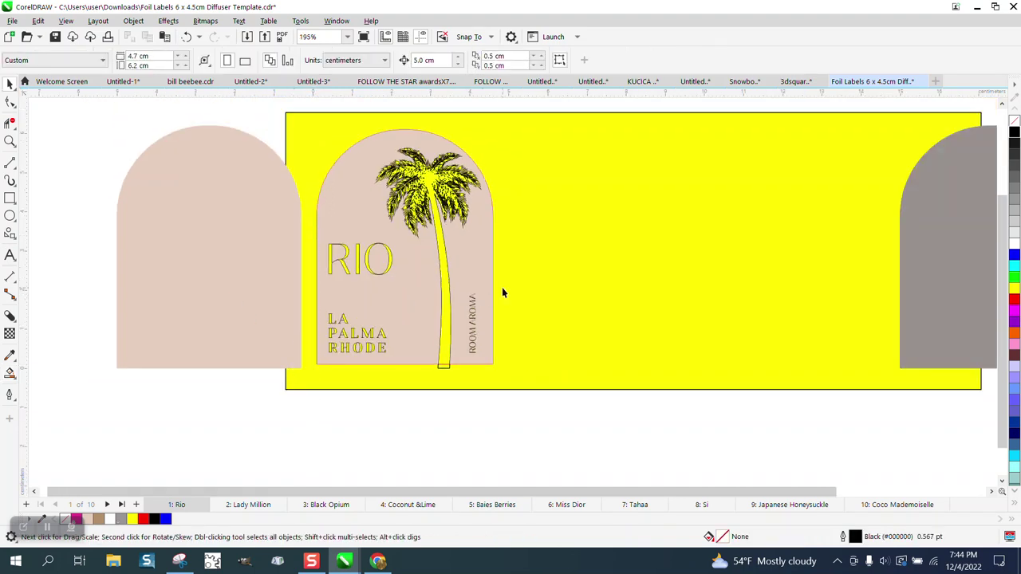
left_click(493, 286)
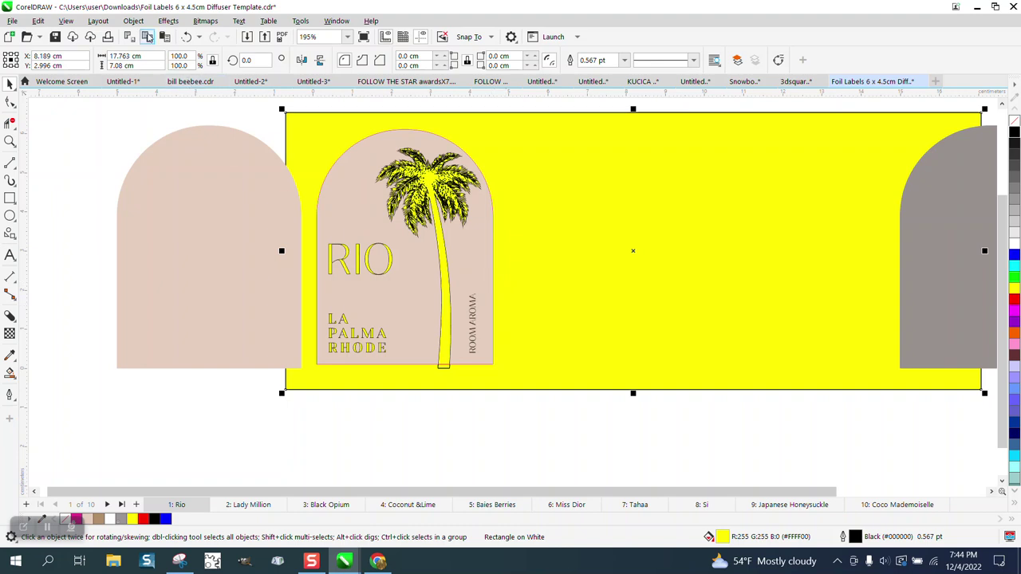
left_click(134, 21)
mouse_move(240, 262)
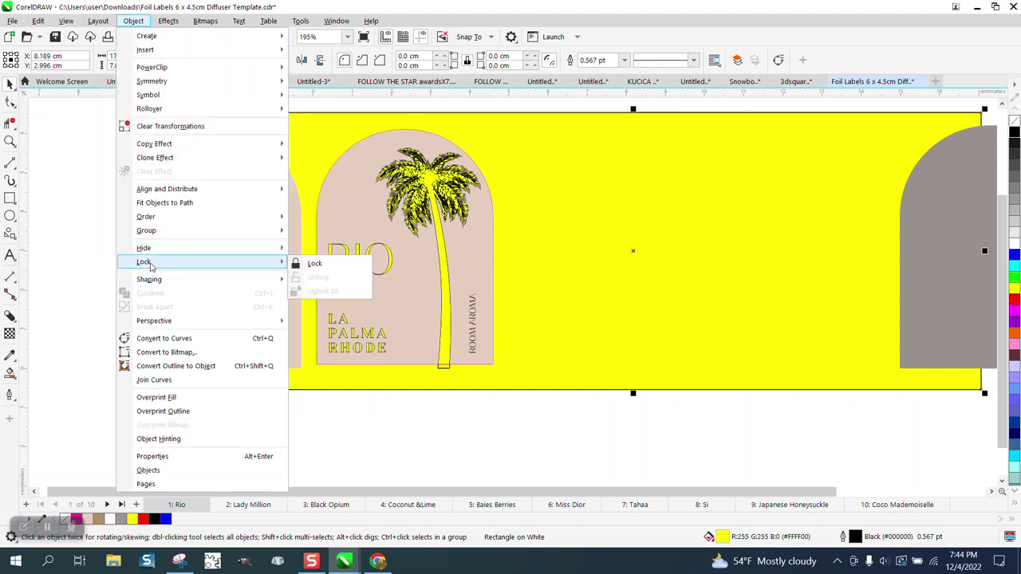
left_click(314, 263)
Nudge the beige knockout arch 5 cm right beside the outlined artwork.
left_click(392, 413)
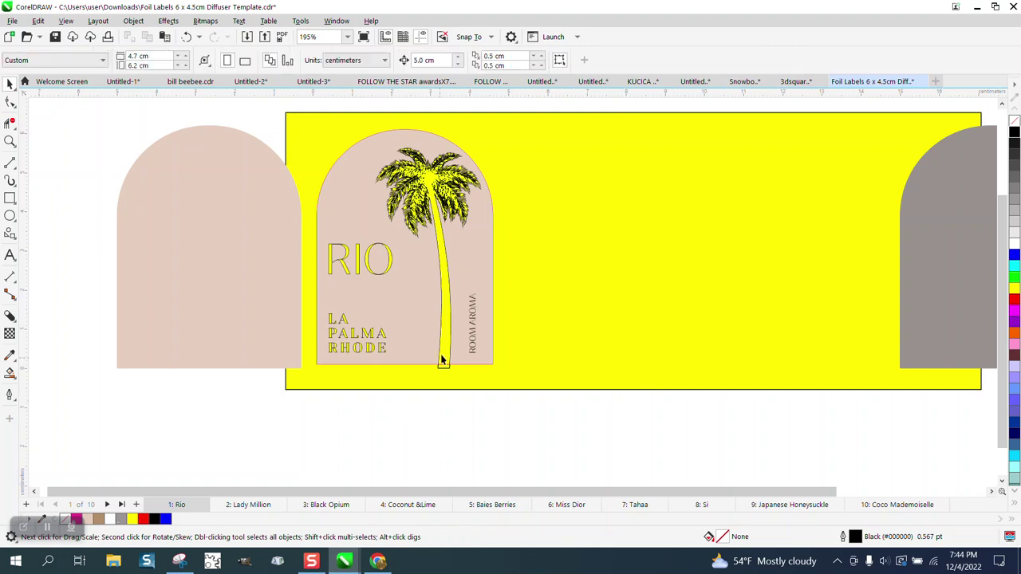
left_click(486, 289)
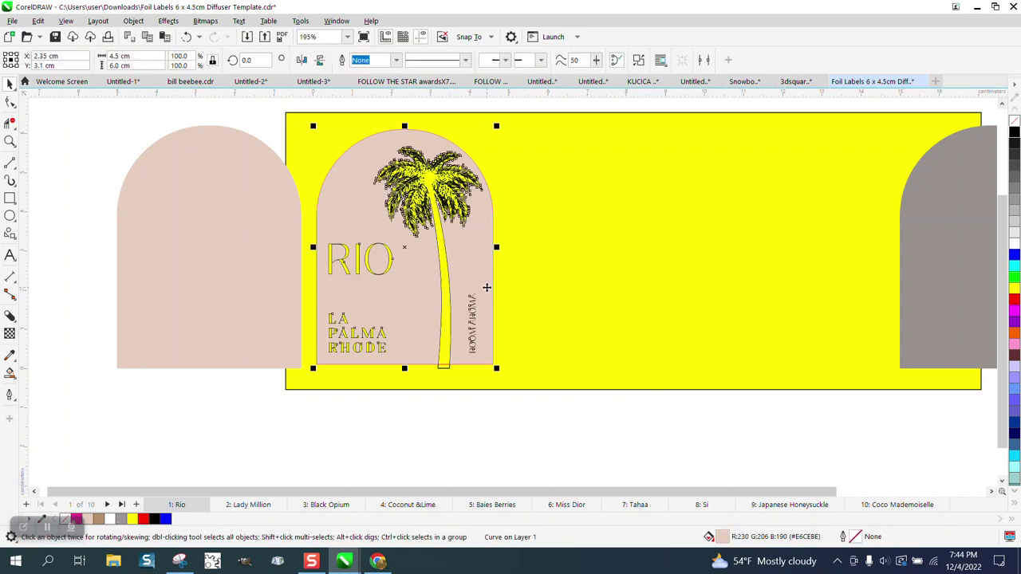
key("Right")
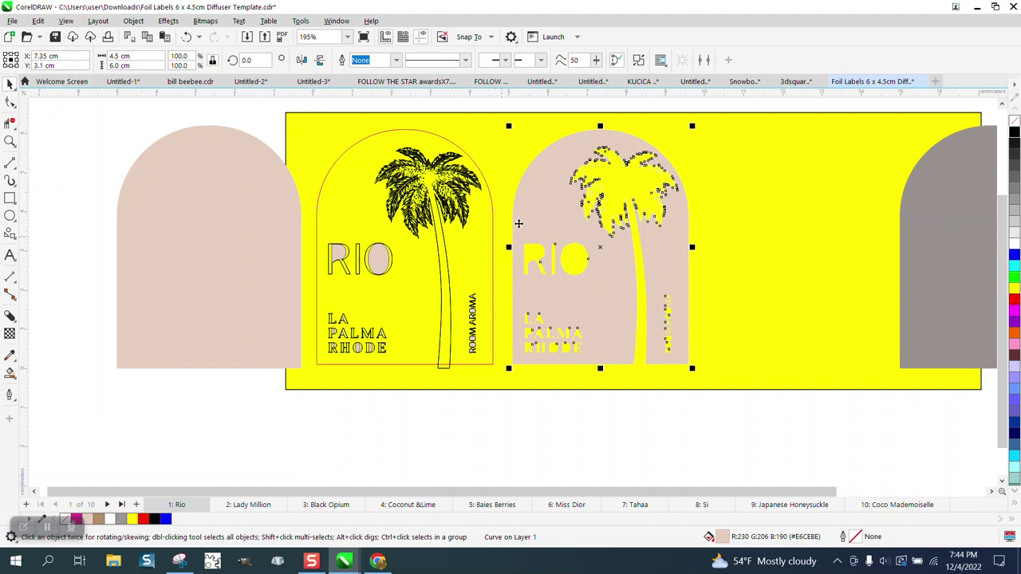
key("ctrl+z")
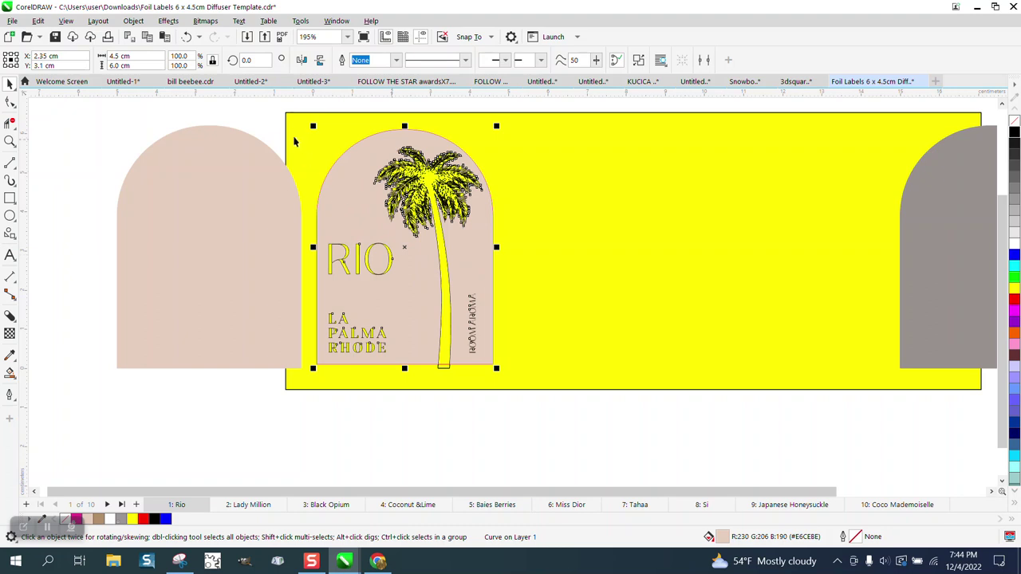
key("Escape")
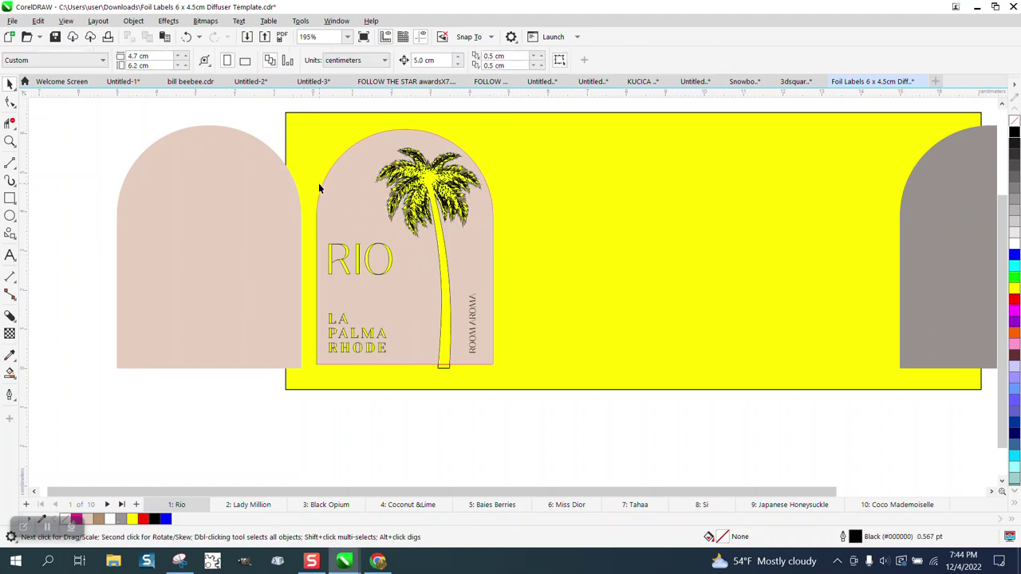
left_click(322, 188)
key("ctrl+shift+z")
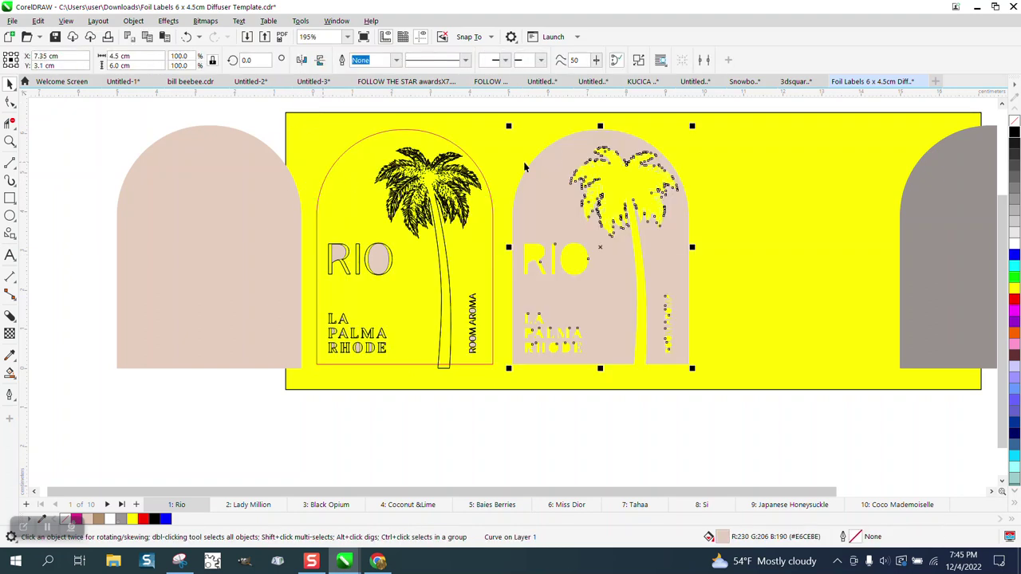
Swap positions: move the arch outline right and the beige cutout left onto the RIO artwork.
left_click(484, 186)
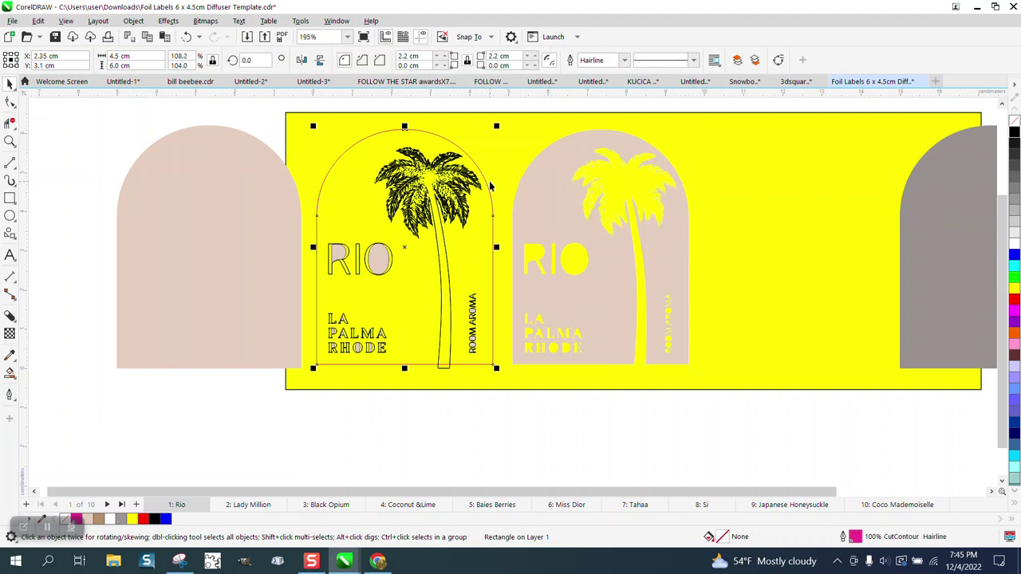
key("ctrl+shift+z")
key("ctrl+shift+z")
left_click(599, 232)
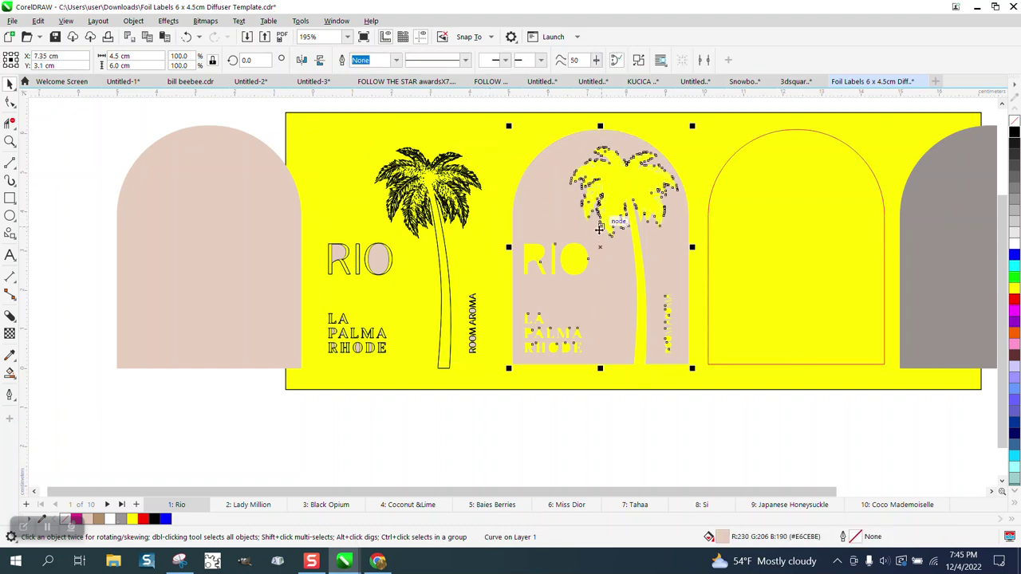
key("ctrl+z")
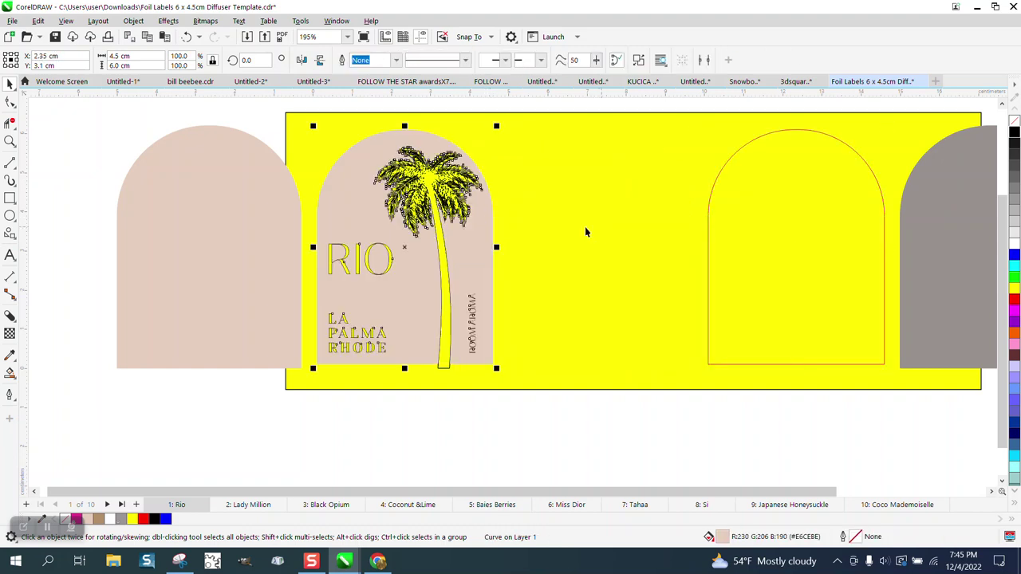
Remove all outlines from the RIO label, then move the outline arch back over it.
left_click_drag(303, 106, 461, 332)
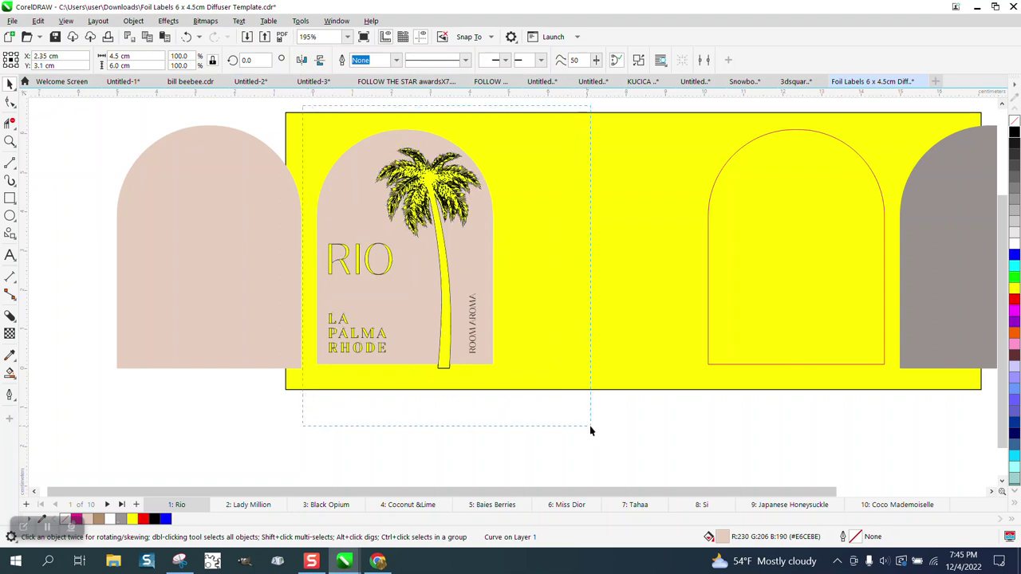
left_click_drag(591, 431, 658, 388)
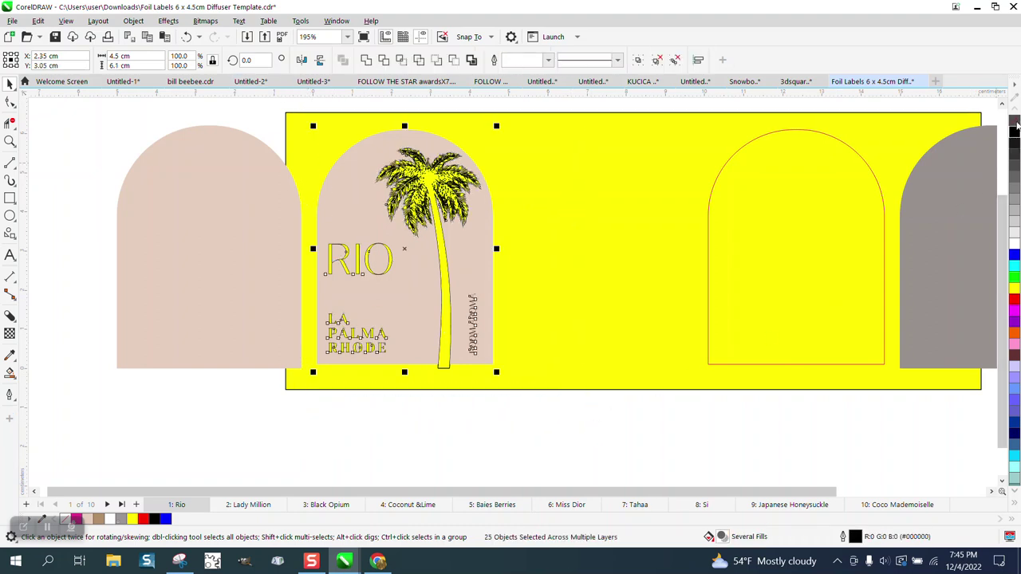
right_click(1014, 120)
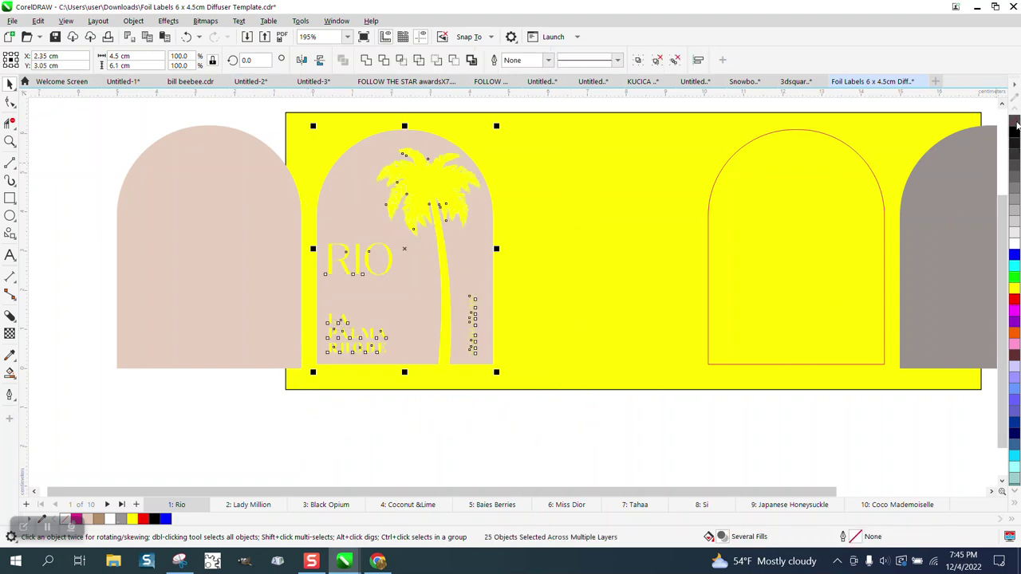
key("Escape")
left_click(778, 284)
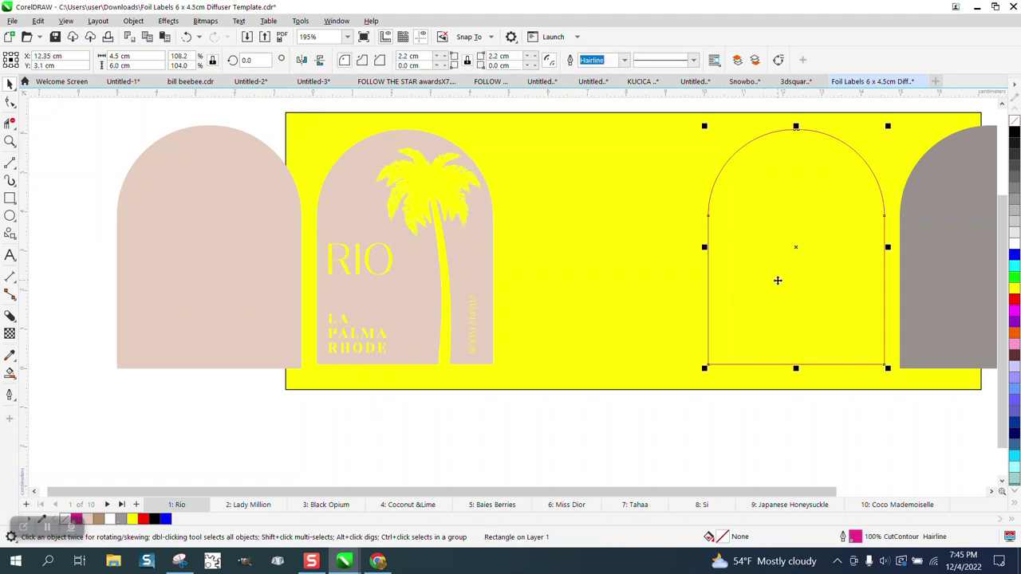
key("Left")
key("Left")
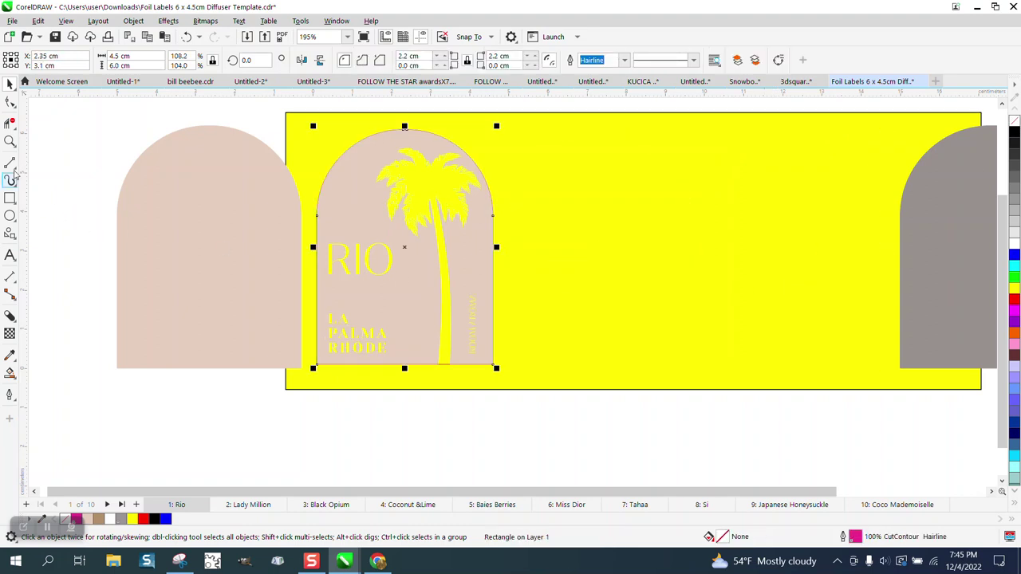
Zoom in on the RIO arch and LA PALMA RHODE to inspect the result.
left_click(11, 141)
left_click_drag(329, 136, 578, 398)
left_click_drag(316, 349, 512, 461)
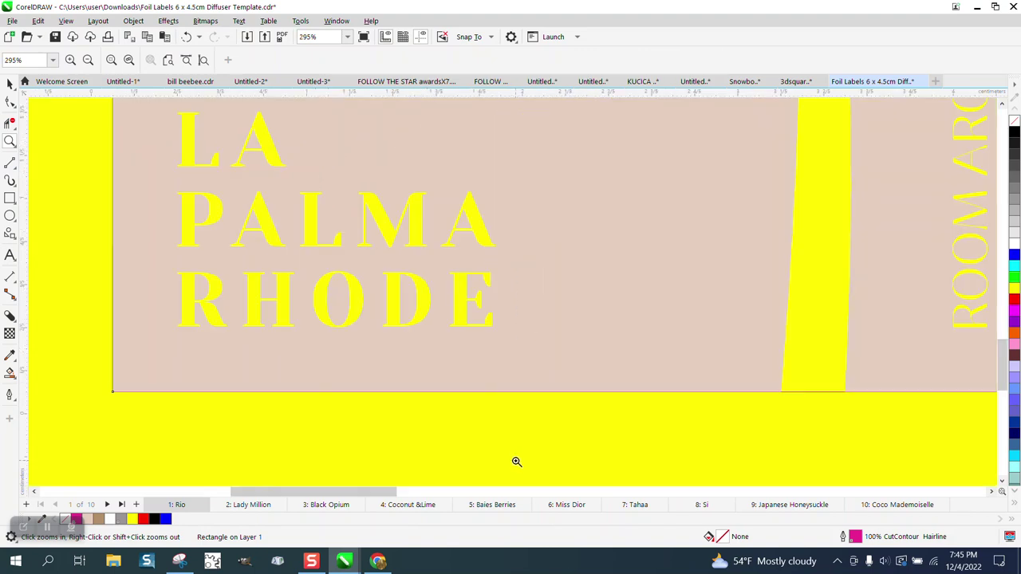
scroll(319, 380, "down", 1)
scroll(510, 421, "down", 2)
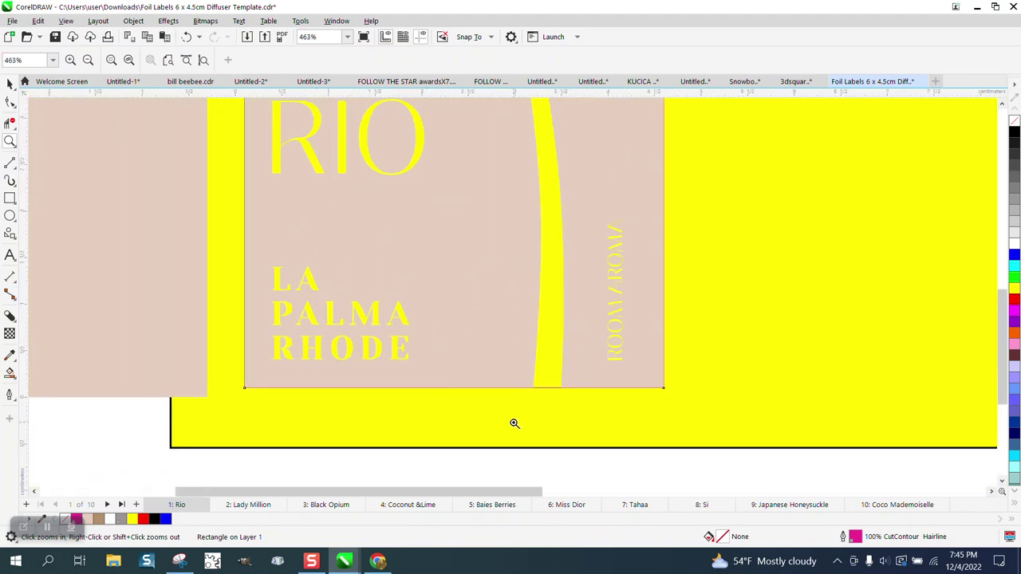
scroll(493, 362, "down", 2)
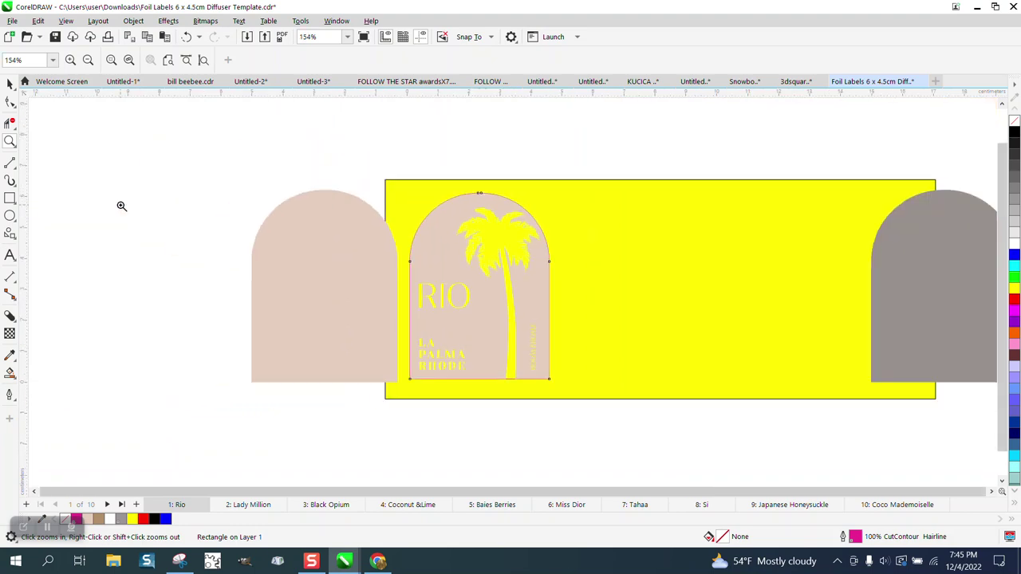
left_click(10, 85)
Unlock all objects and fill the background rectangle blue.
left_click(673, 227)
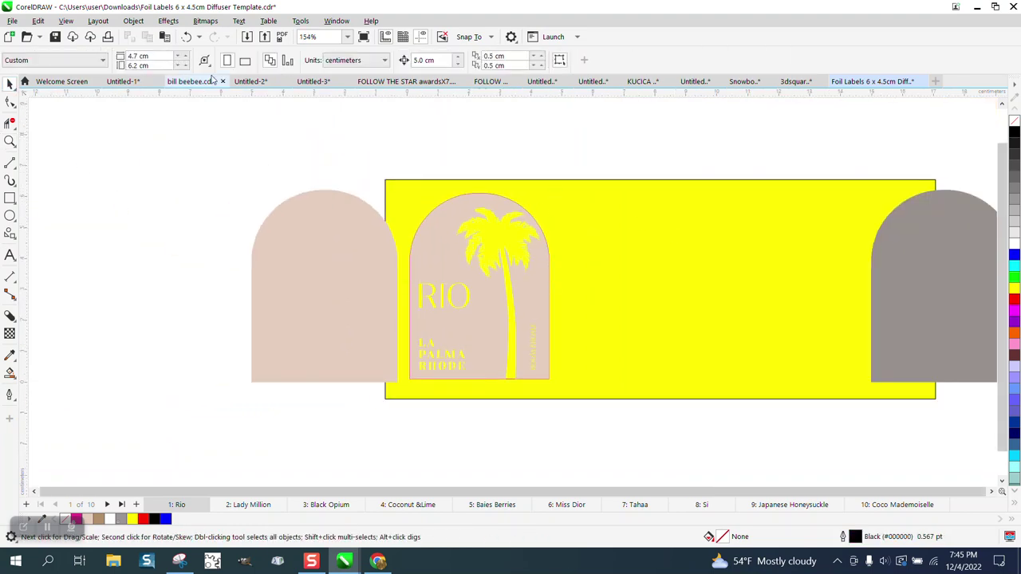
left_click(134, 21)
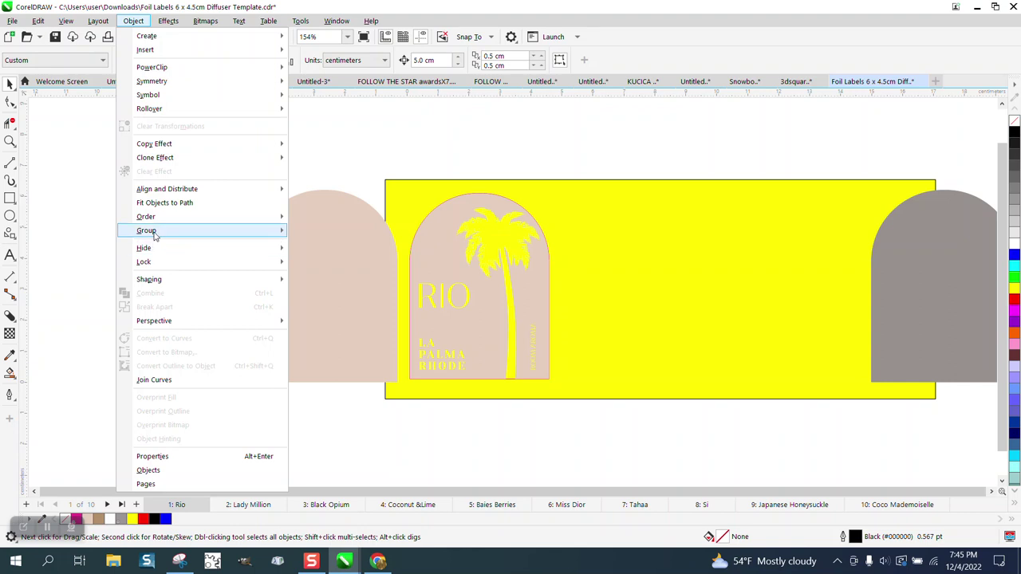
mouse_move(155, 234)
mouse_move(160, 267)
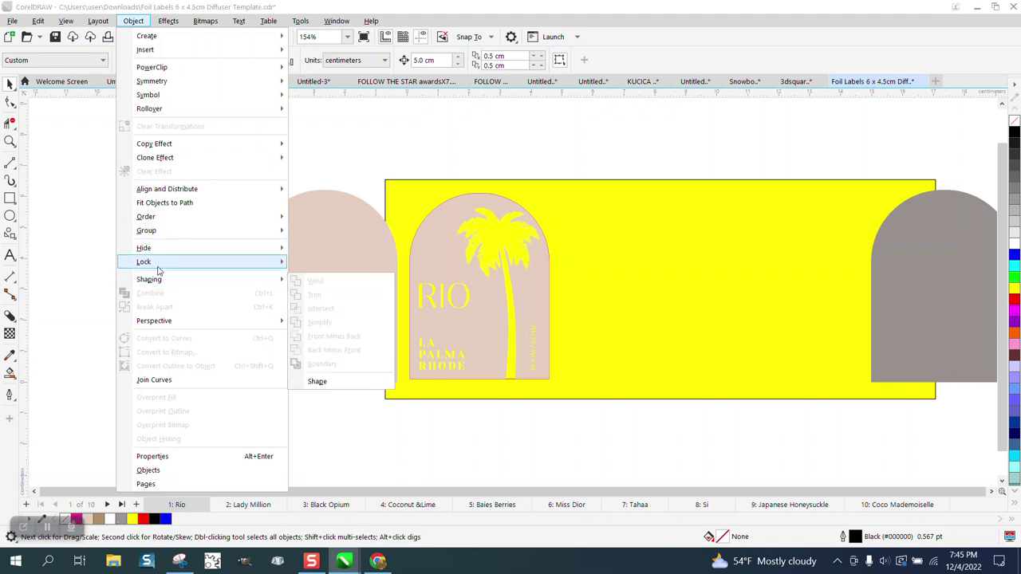
left_click(319, 292)
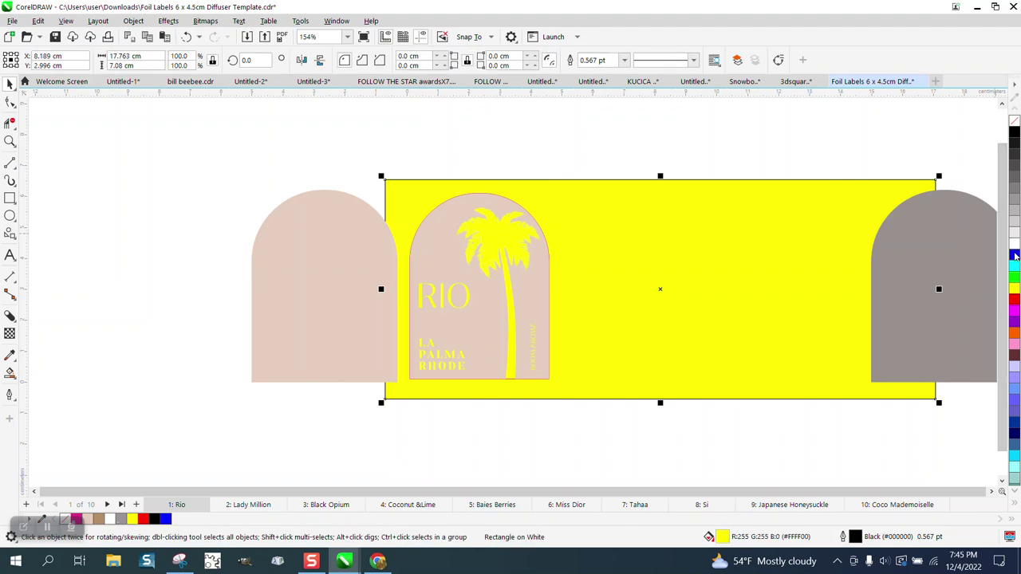
left_click(1015, 252)
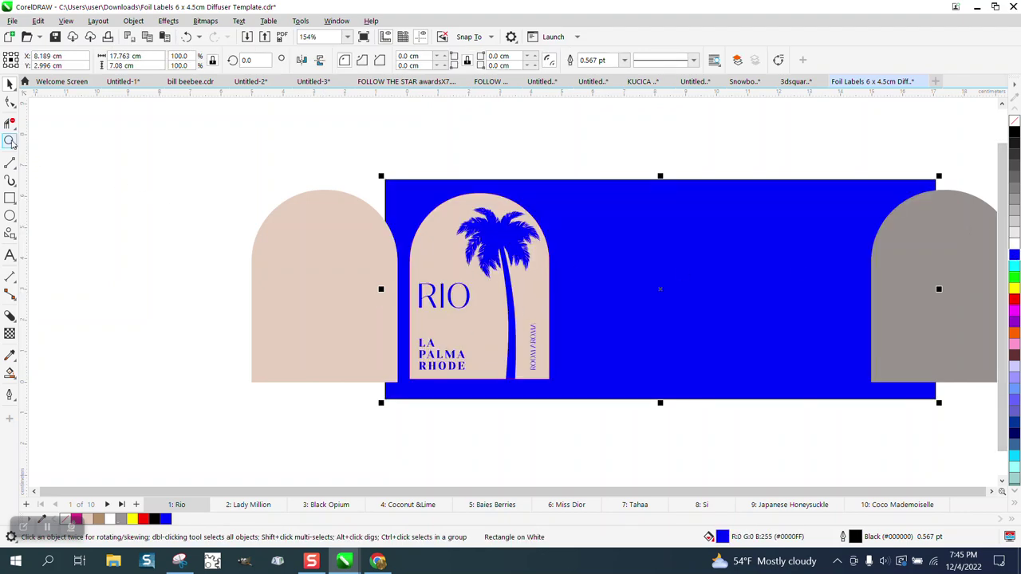
Move the grey arch 10 cm left beside the RIO label and zoom in on the labels.
left_click(9, 141)
left_click_drag(451, 223, 605, 311)
scroll(580, 325, "down", 3)
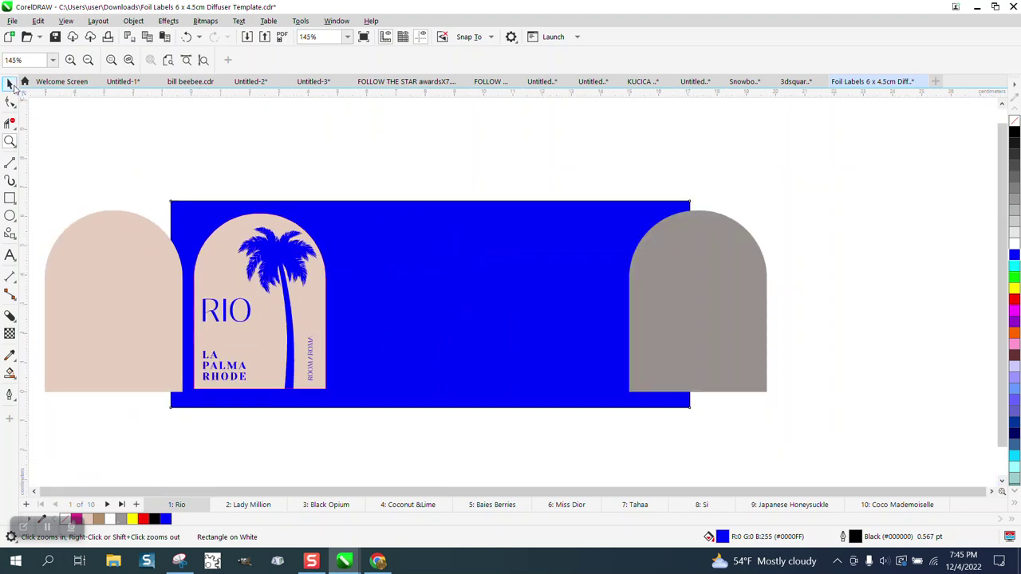
left_click(10, 85)
left_click(693, 298)
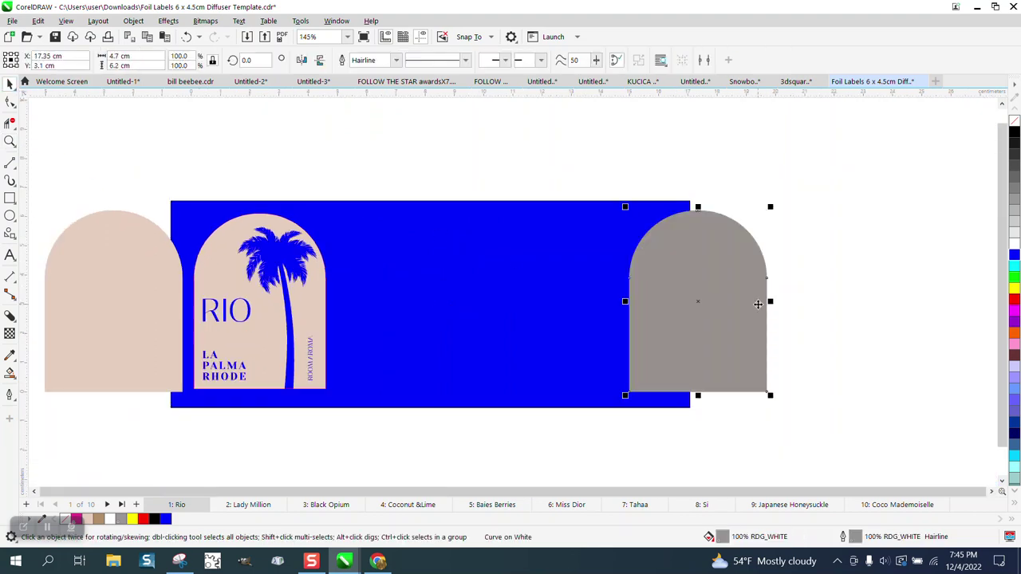
key("Left")
key("Left")
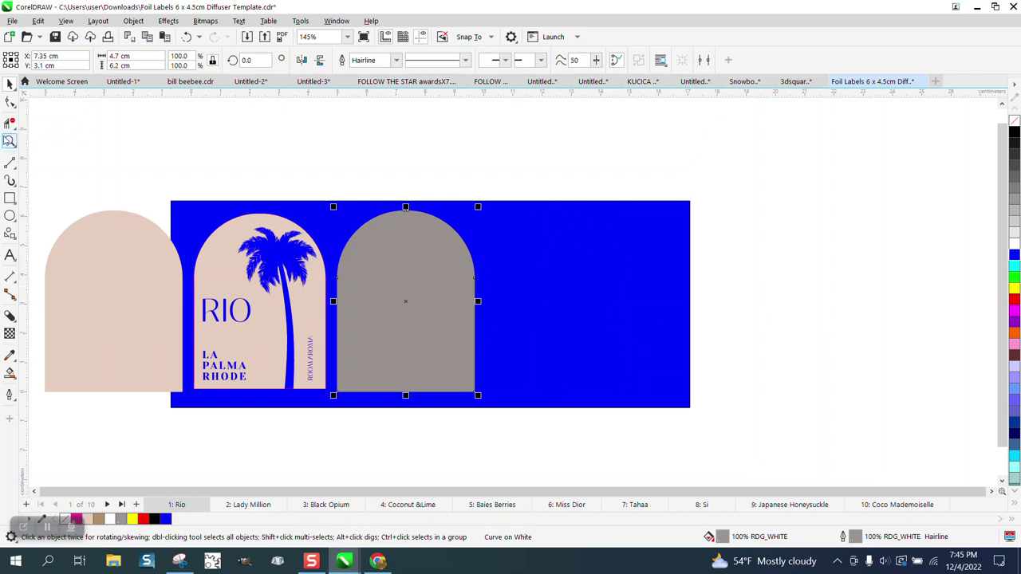
left_click(10, 141)
left_click_drag(135, 209, 479, 438)
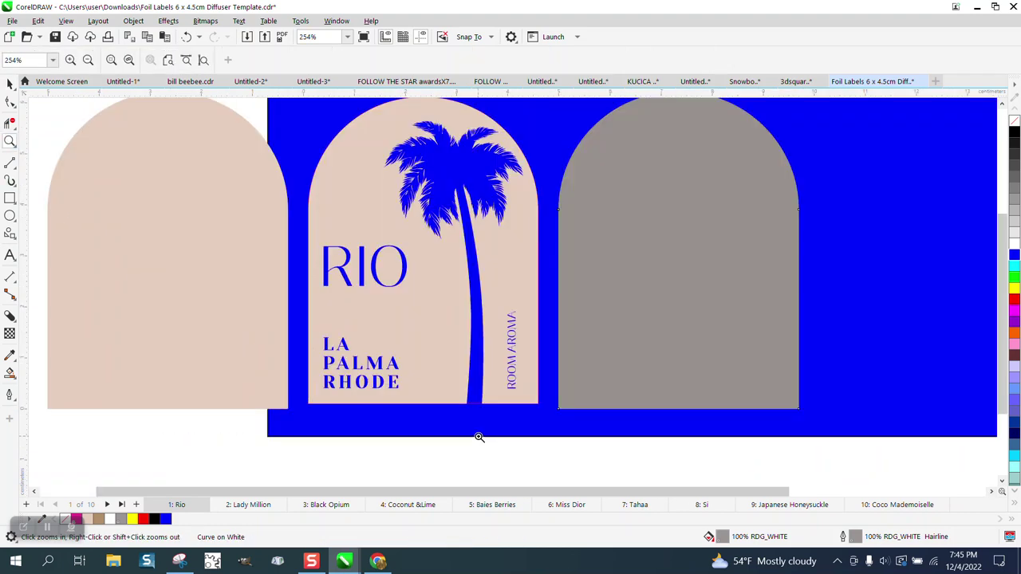